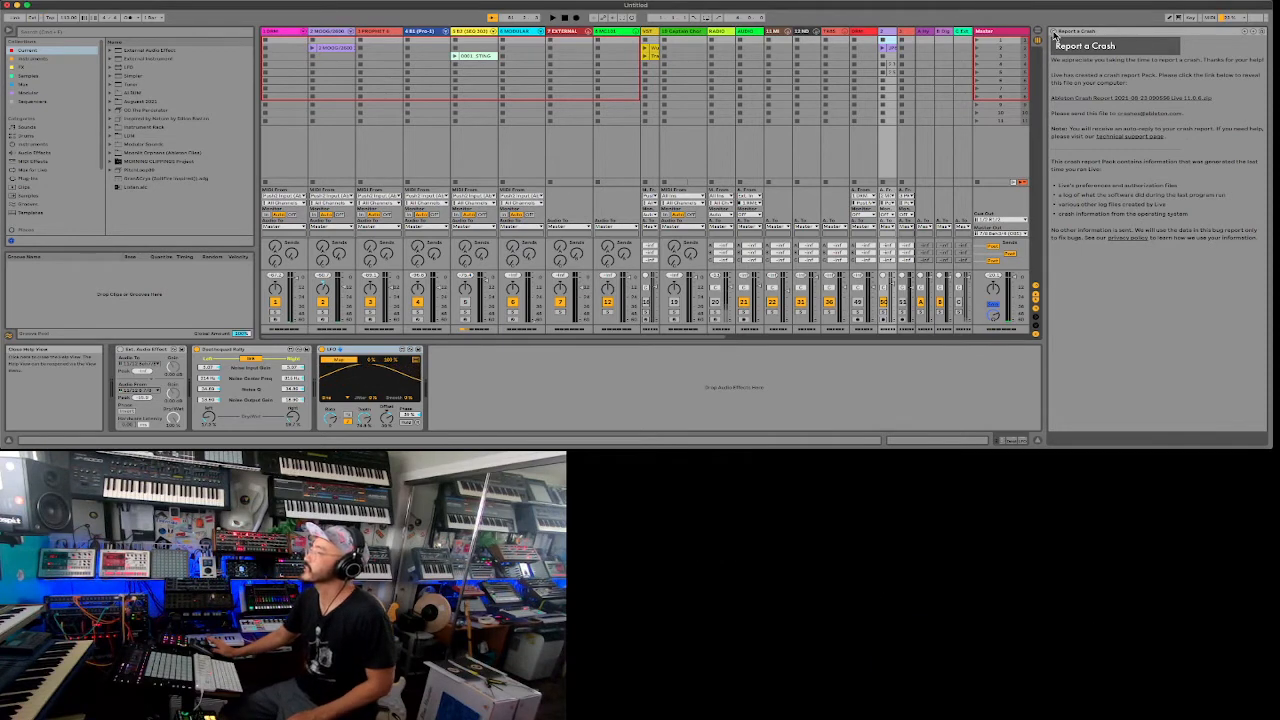
- Close the crash report help and gather the recorded clips, moving track 5's clip to track 3 and the two VST clips to track 4
left_click(1053, 36)
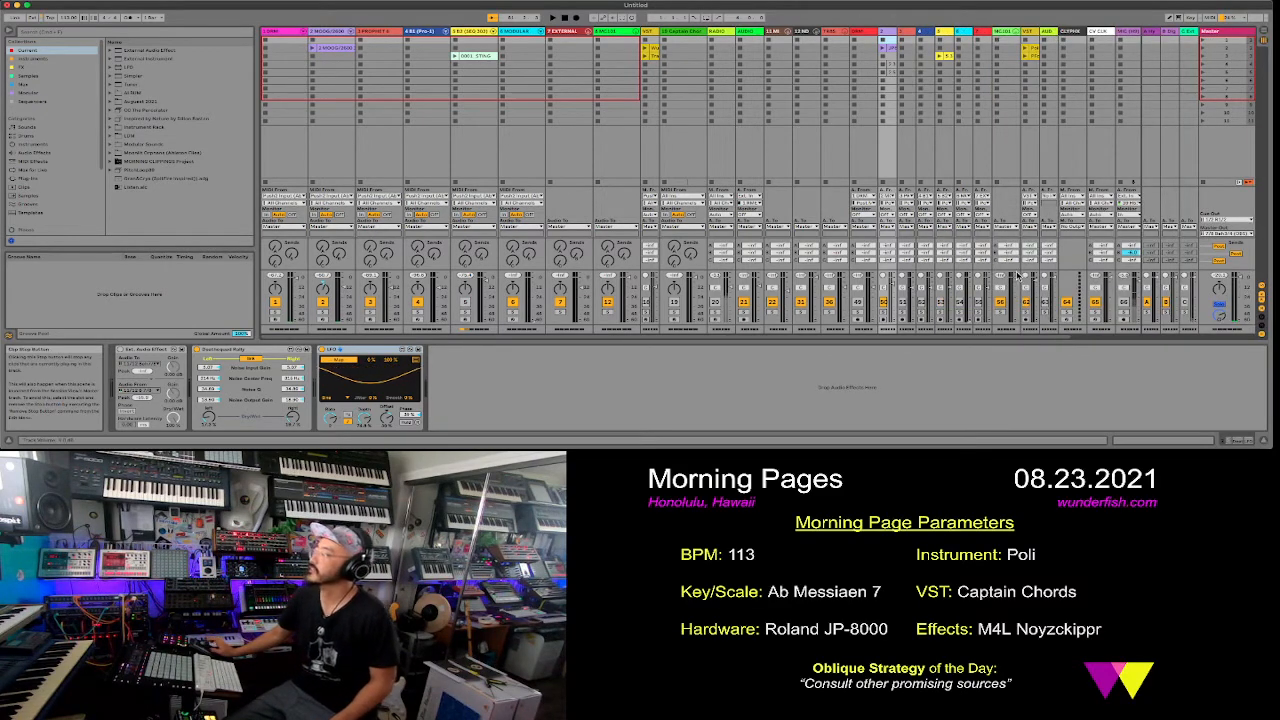
left_click(915, 55)
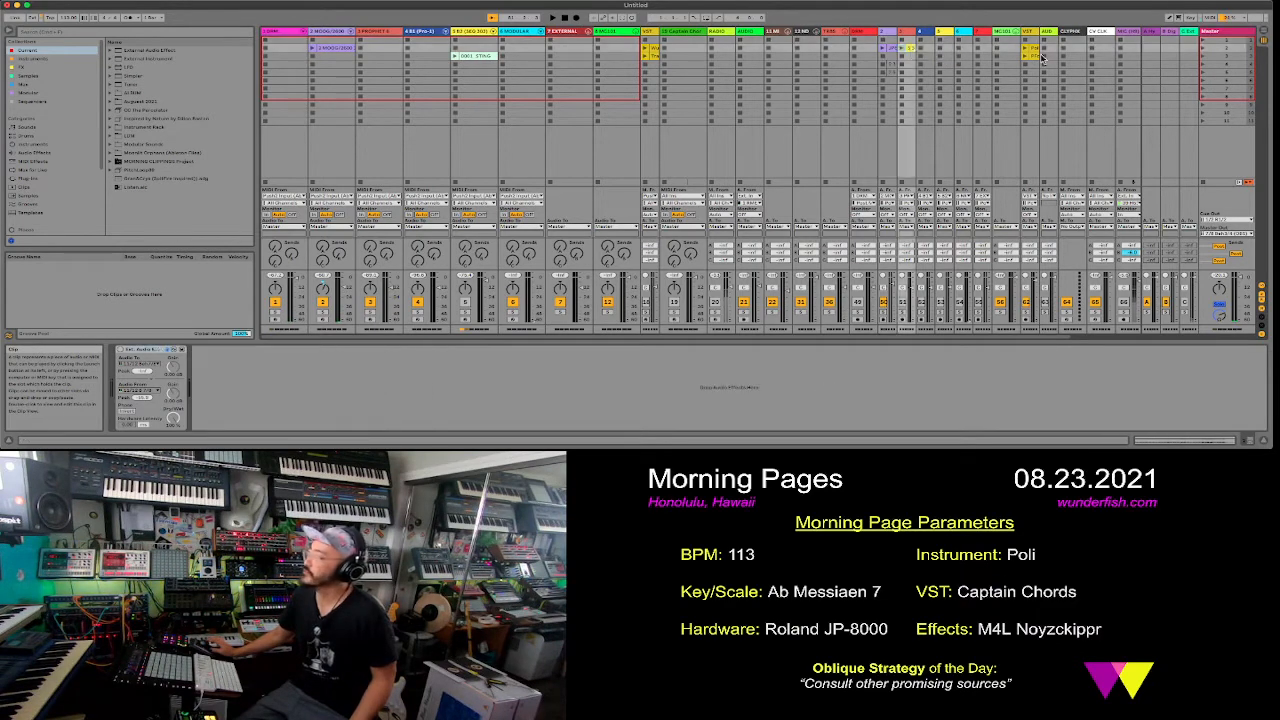
left_click(1038, 52)
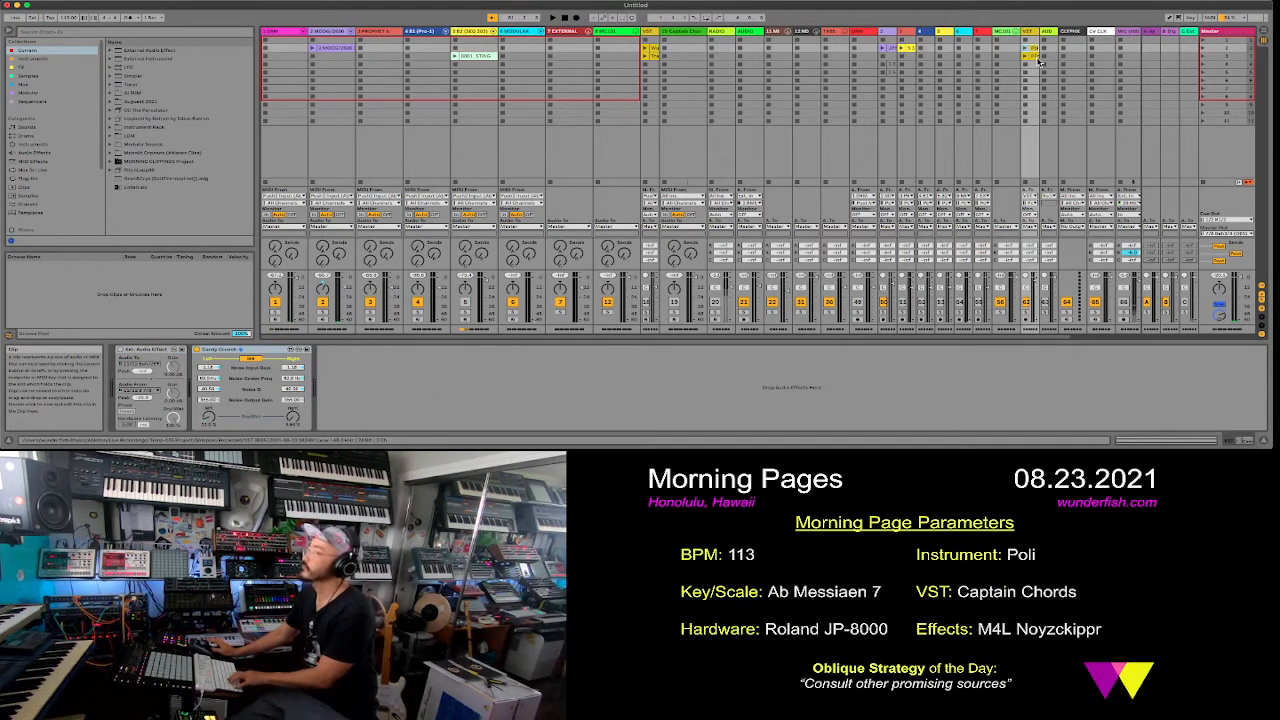
left_click(1037, 58, "shift")
left_click_drag(1035, 48, 939, 58)
left_click(924, 49)
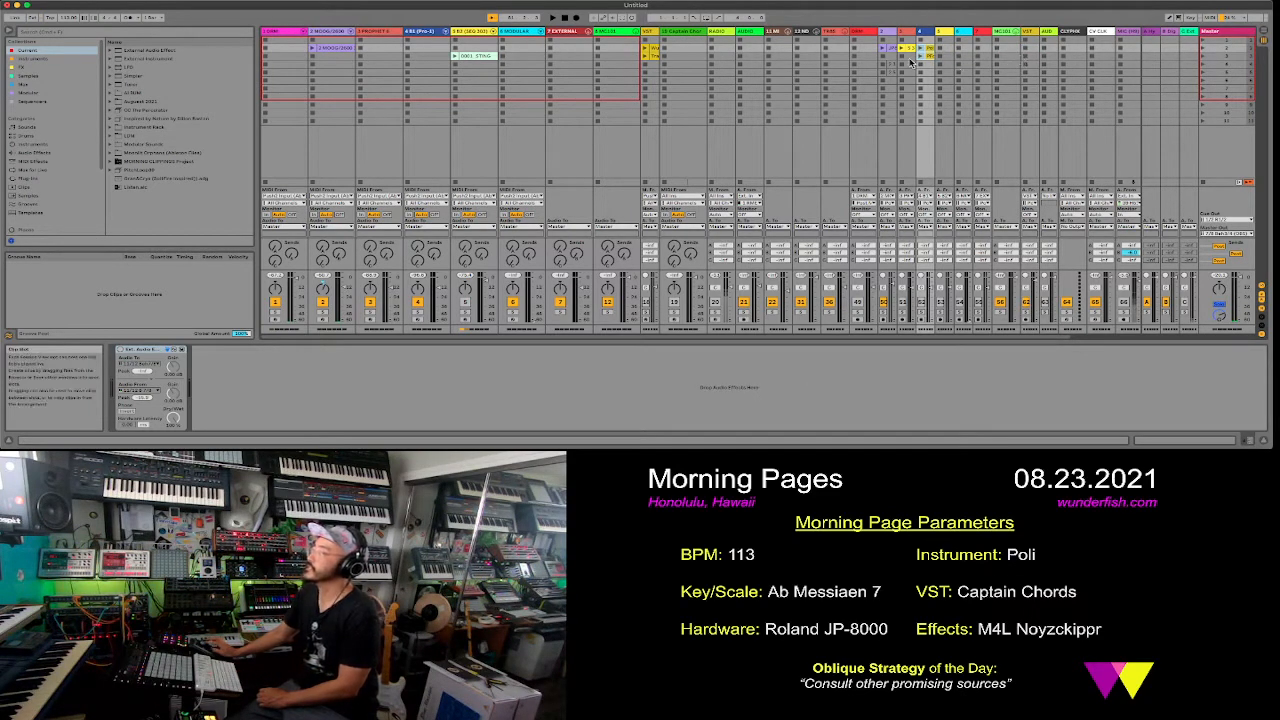
- Transfer the session clips on tracks 2, 3 and 4 to the start of the Arrangement, and switch playback back to the Arrangement
left_click(893, 36)
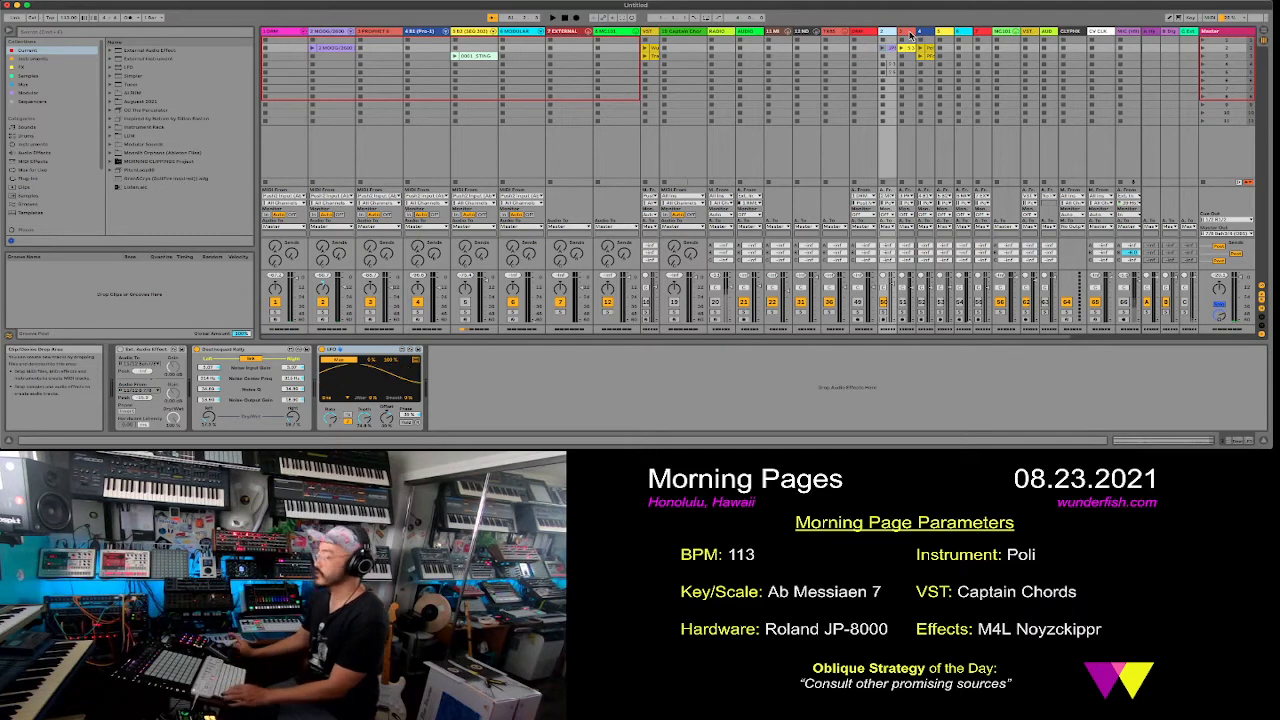
left_click(910, 35)
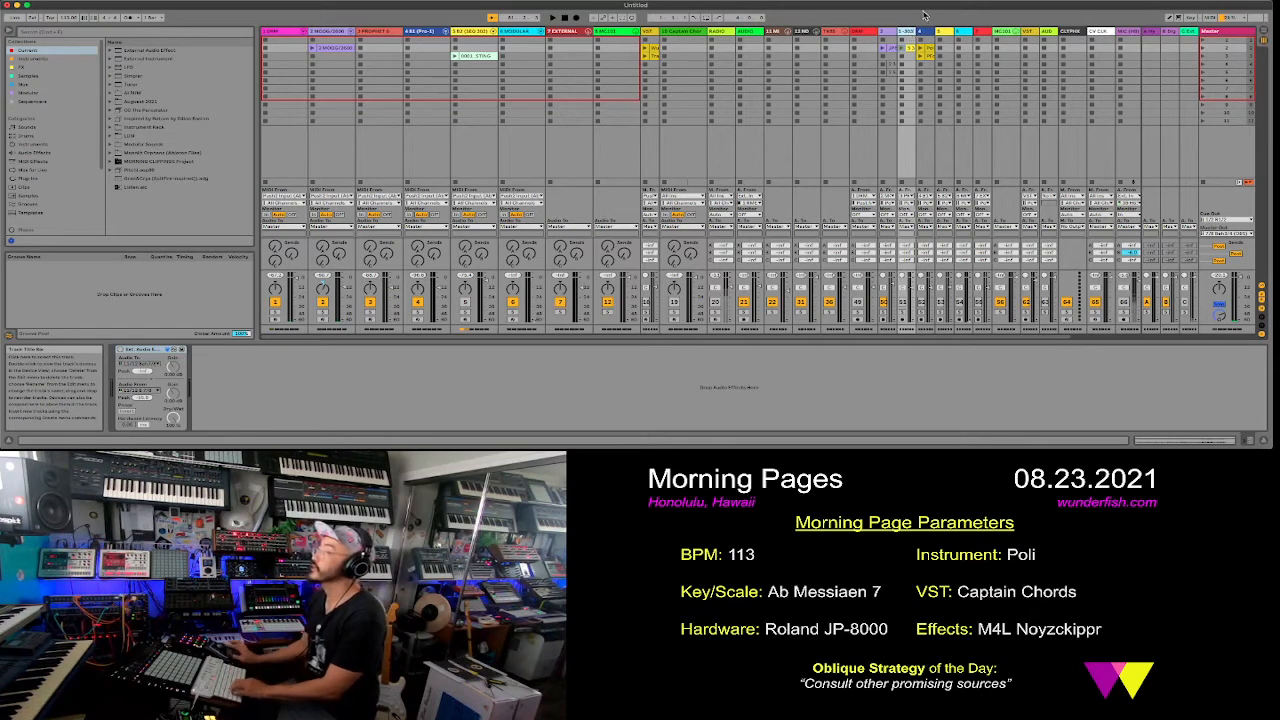
left_click(924, 33)
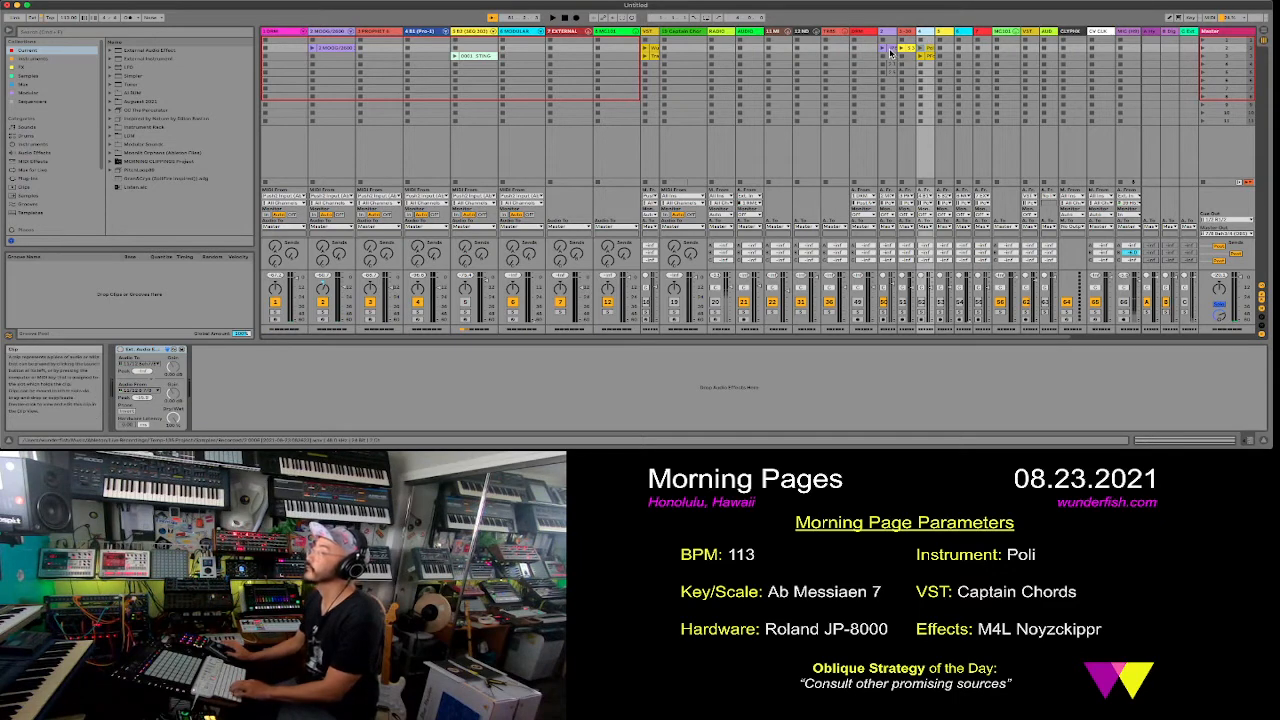
left_click(891, 50)
left_click(928, 56, "shift")
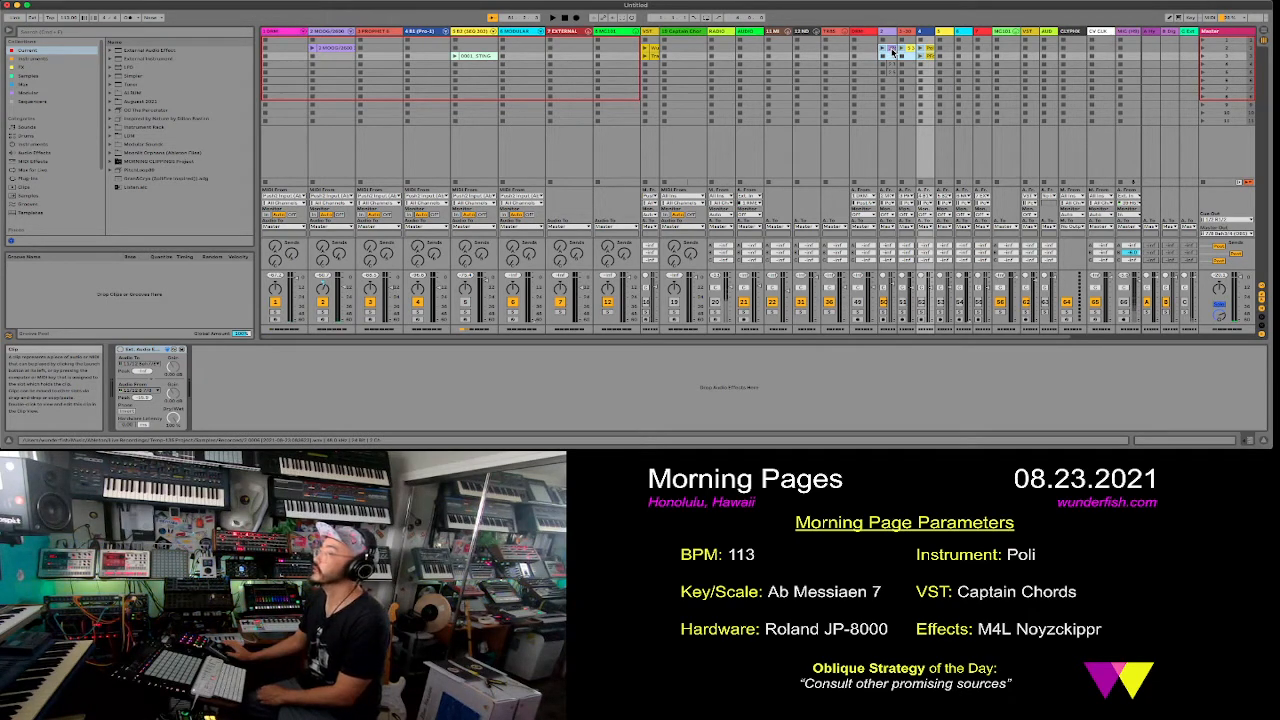
key("Tab")
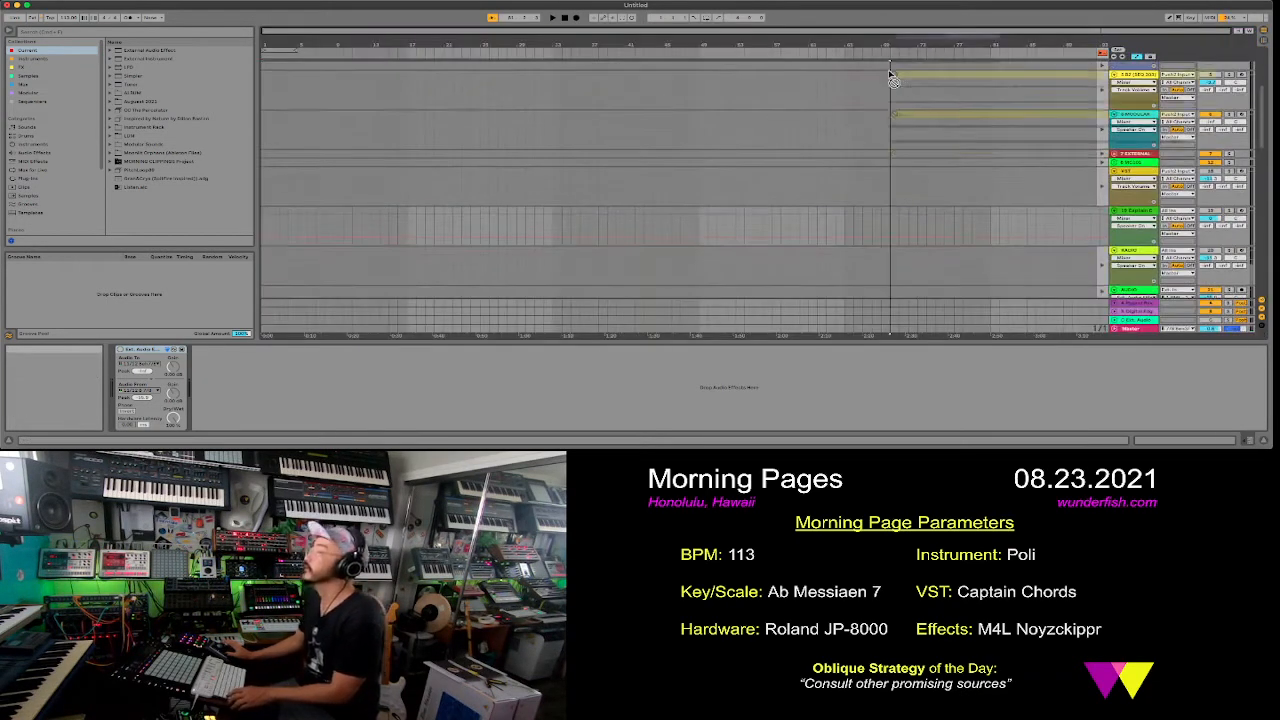
left_click_drag(879, 161, 265, 202)
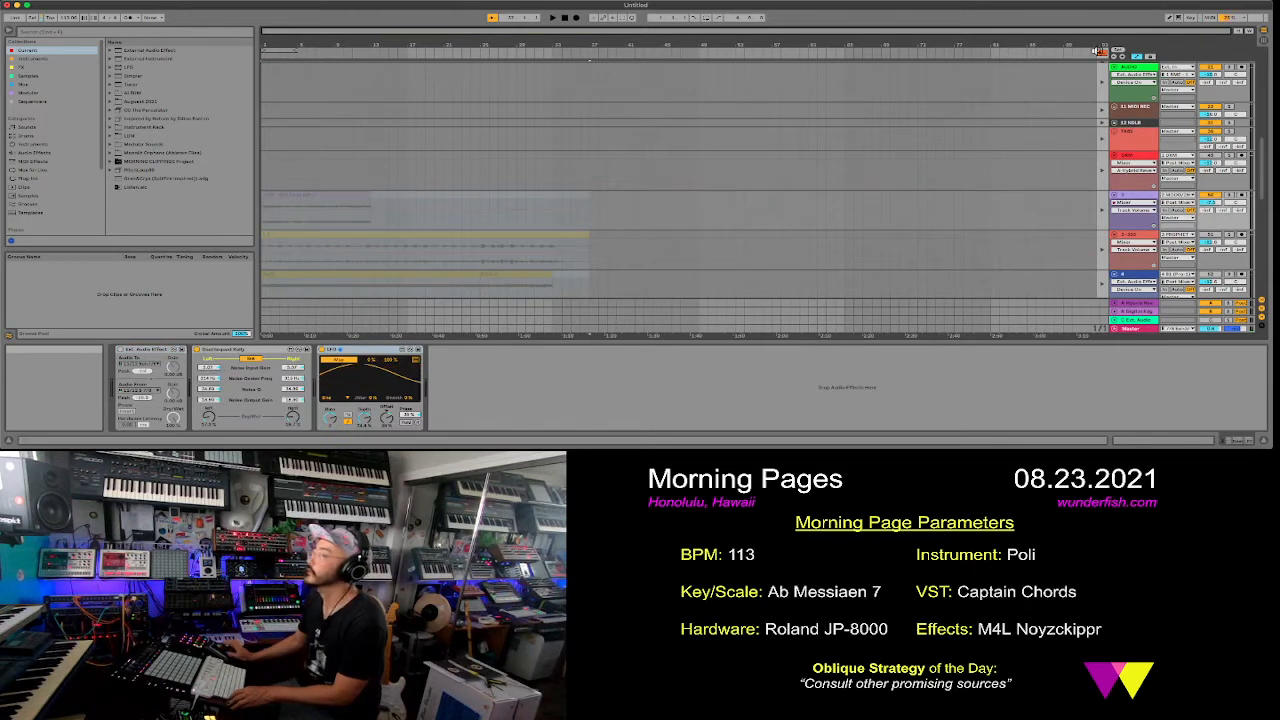
left_click(1104, 54)
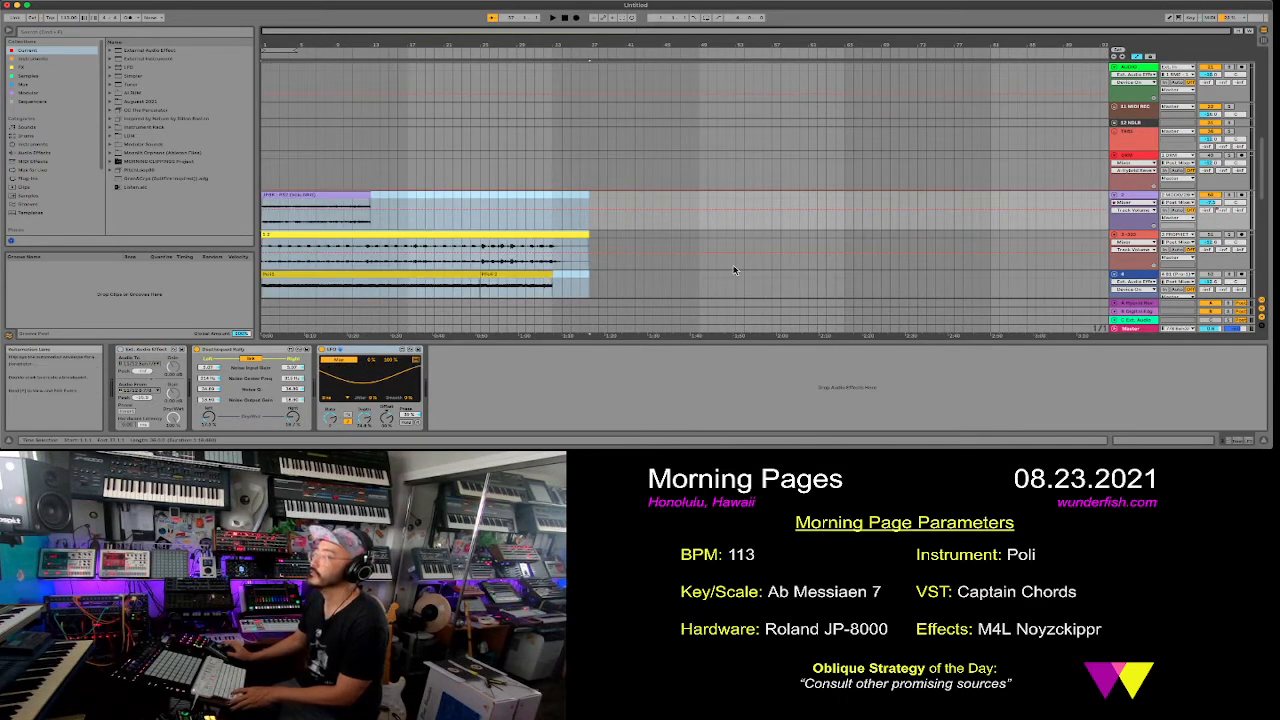
- Play the arrangement with the device view hidden and adjust track 4's volume by ear
key("space")
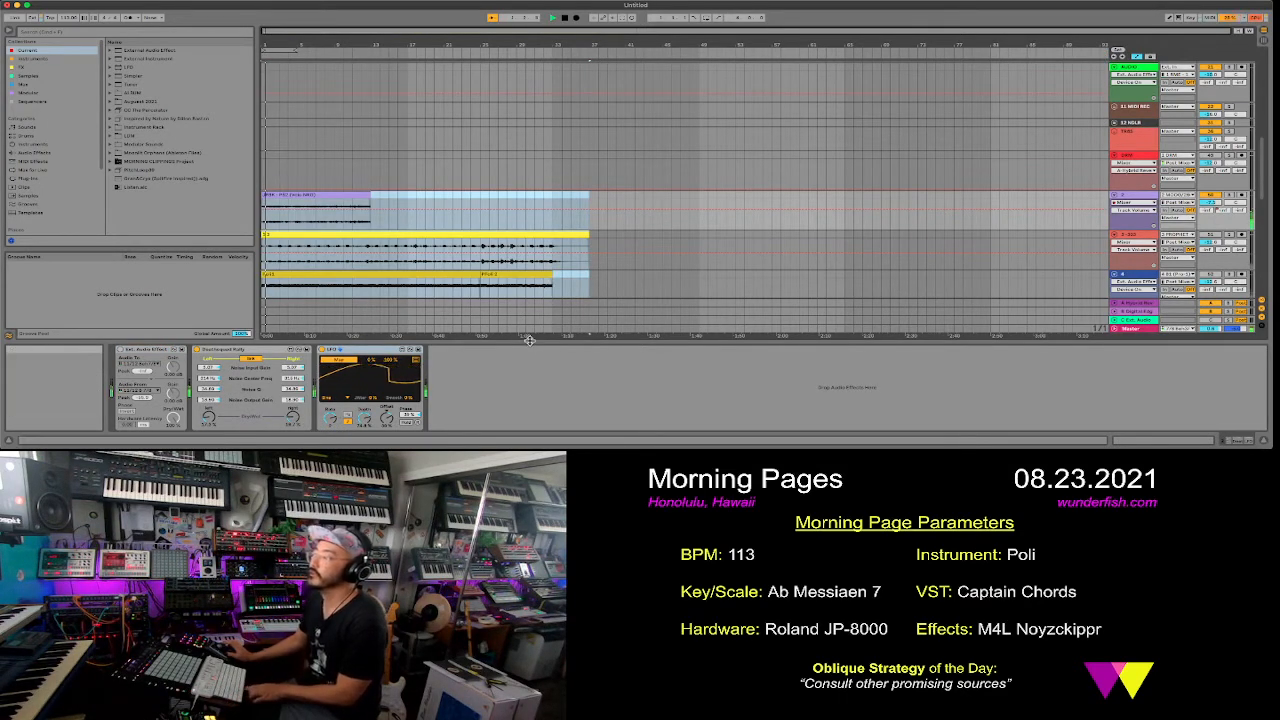
key("super+alt+l")
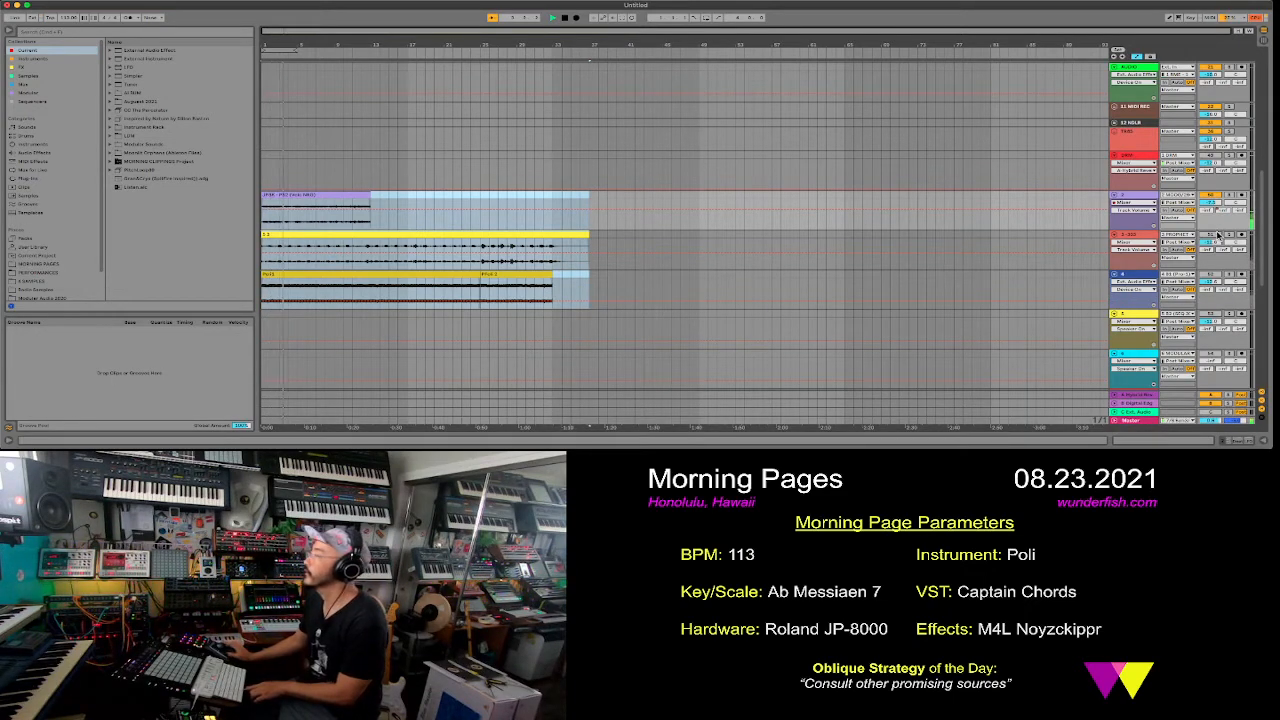
left_click(1212, 275)
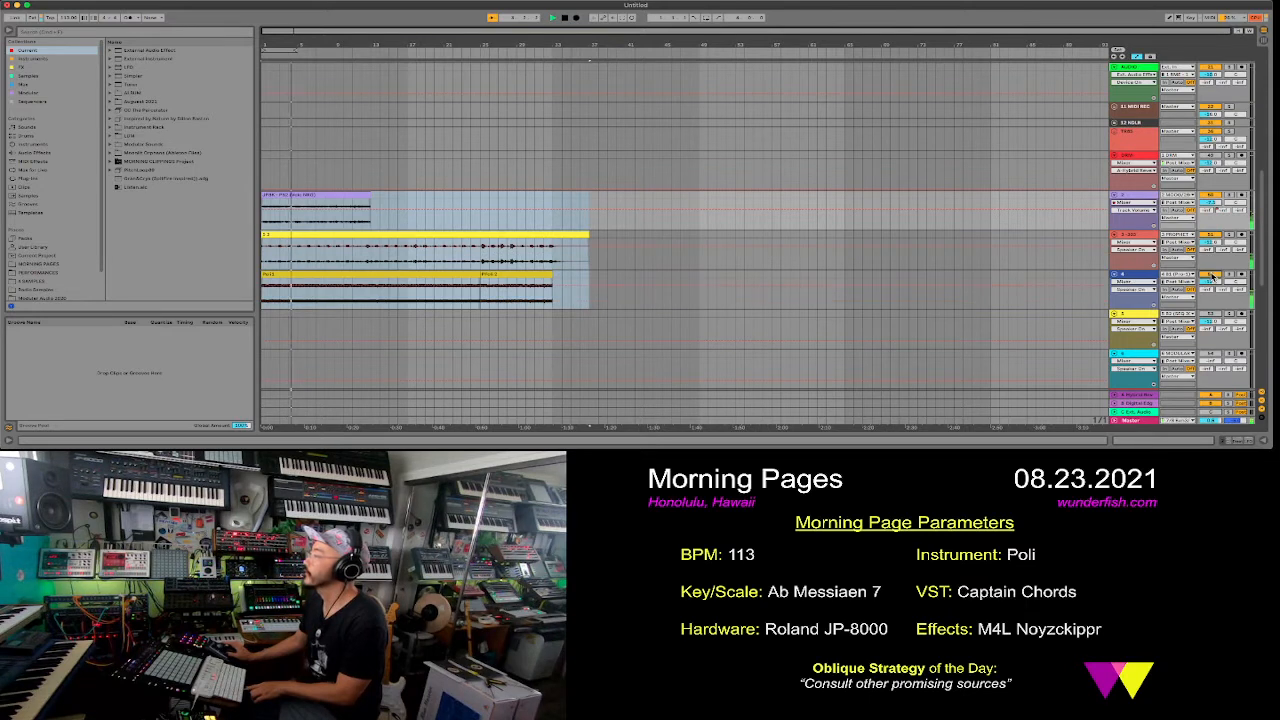
left_click(1212, 283)
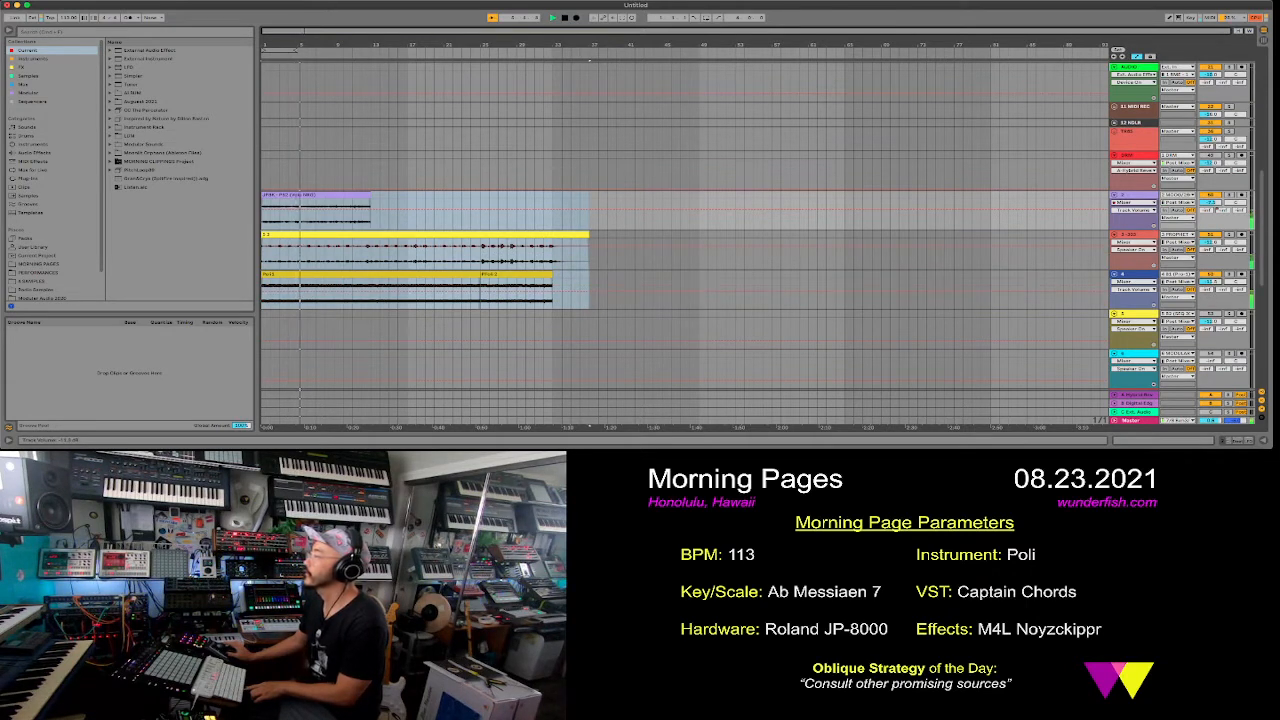
left_click_drag(1212, 283, 1212, 286)
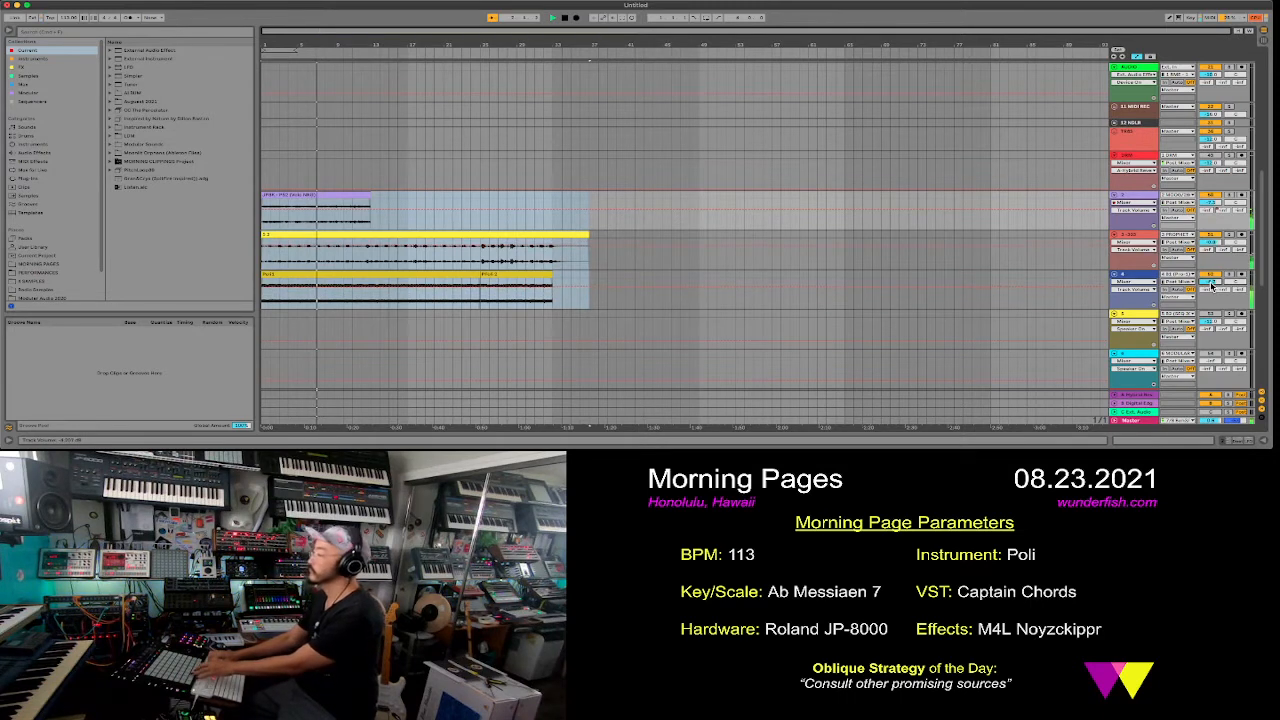
left_click_drag(1212, 286, 1212, 280)
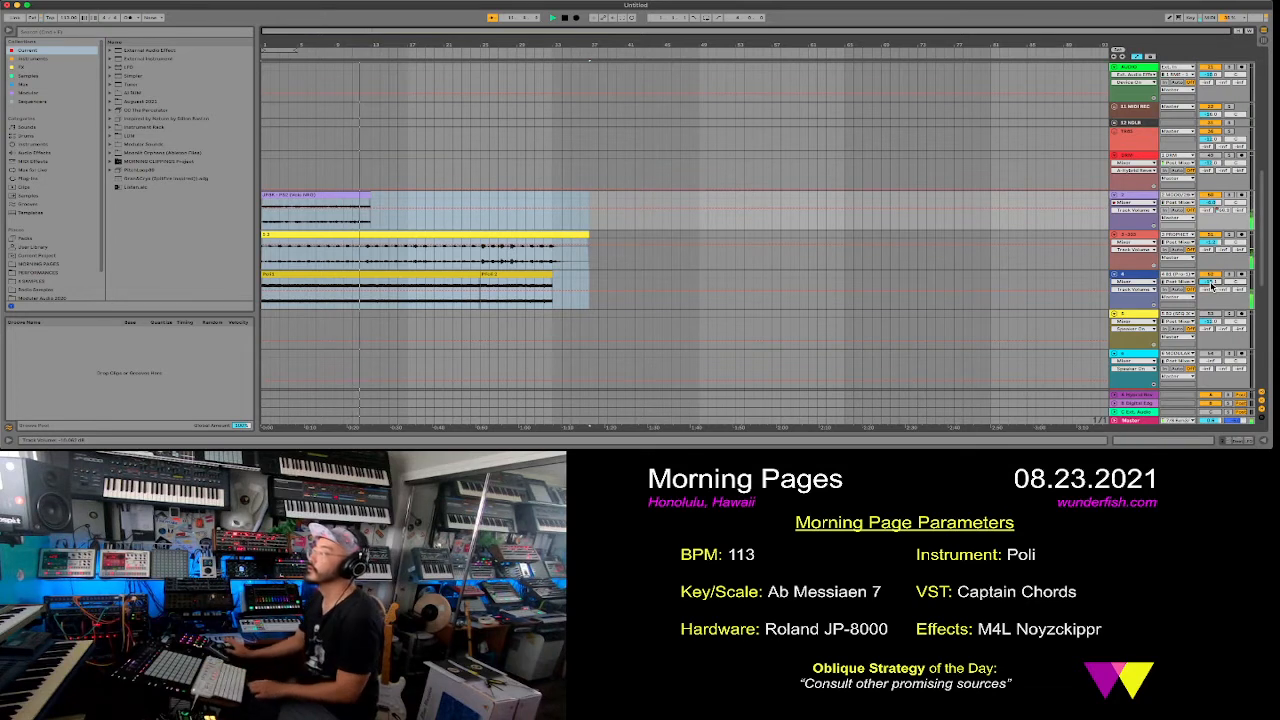
- Reposition the clips so that track 3's clip starts at bar 25 and track 2's clip starts at bar 5
left_click(298, 194)
left_click_drag(298, 194, 445, 214)
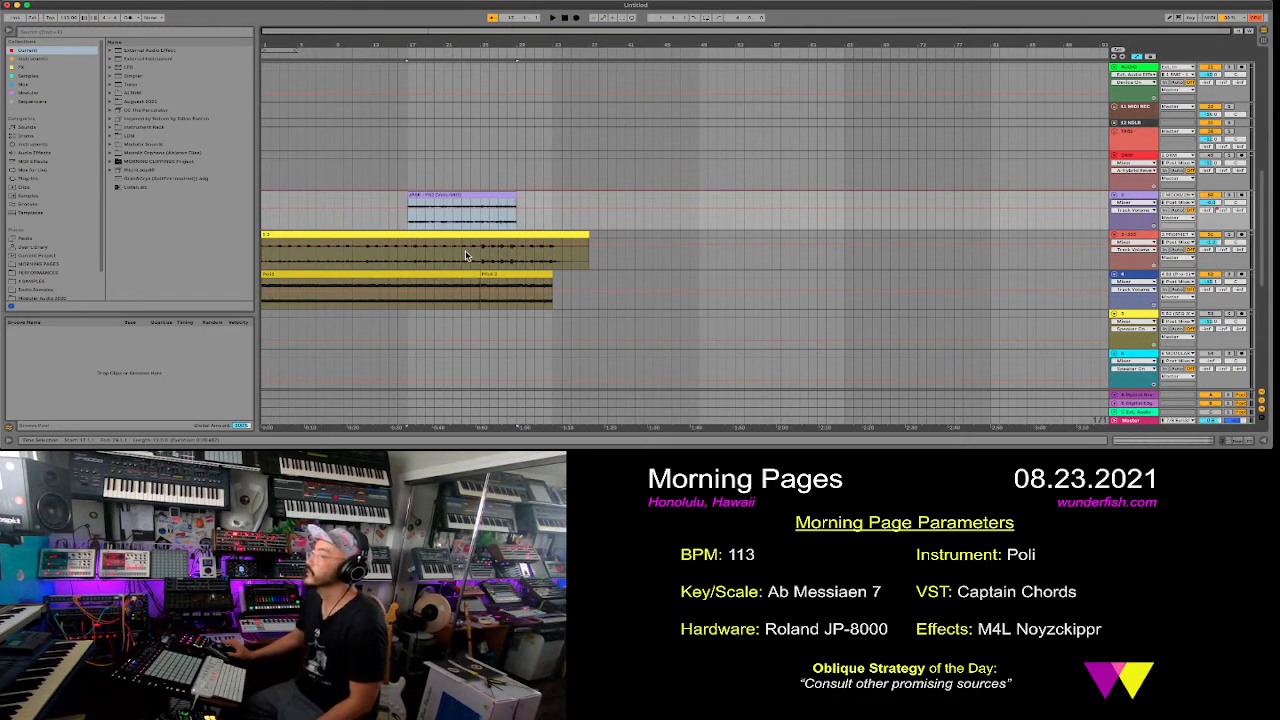
left_click(437, 273)
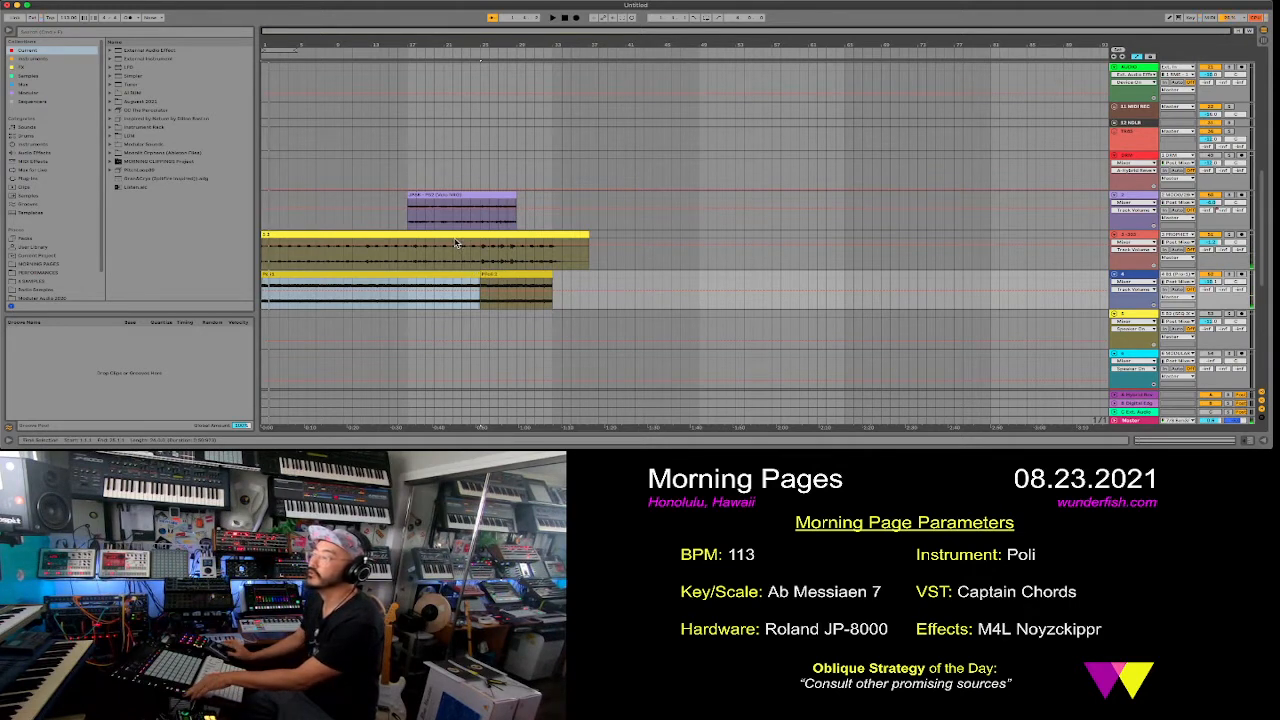
left_click_drag(455, 235, 603, 256)
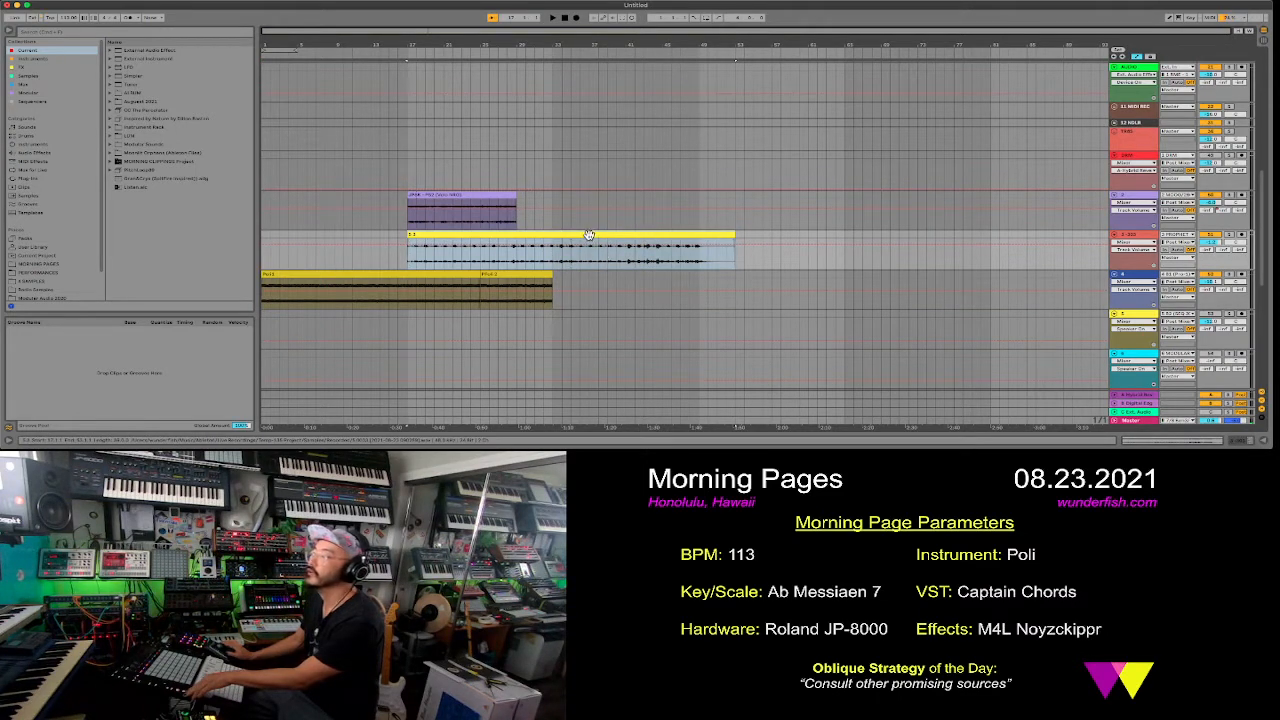
left_click_drag(589, 234, 667, 264)
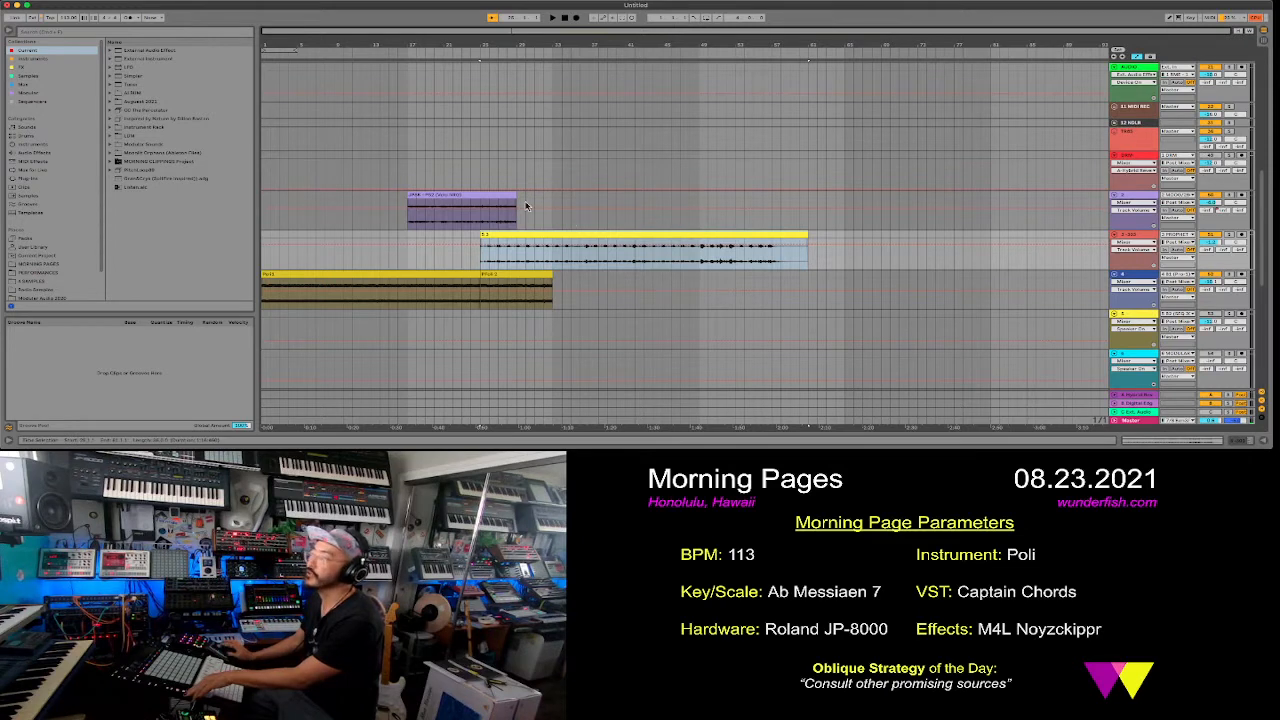
left_click_drag(491, 197, 384, 203)
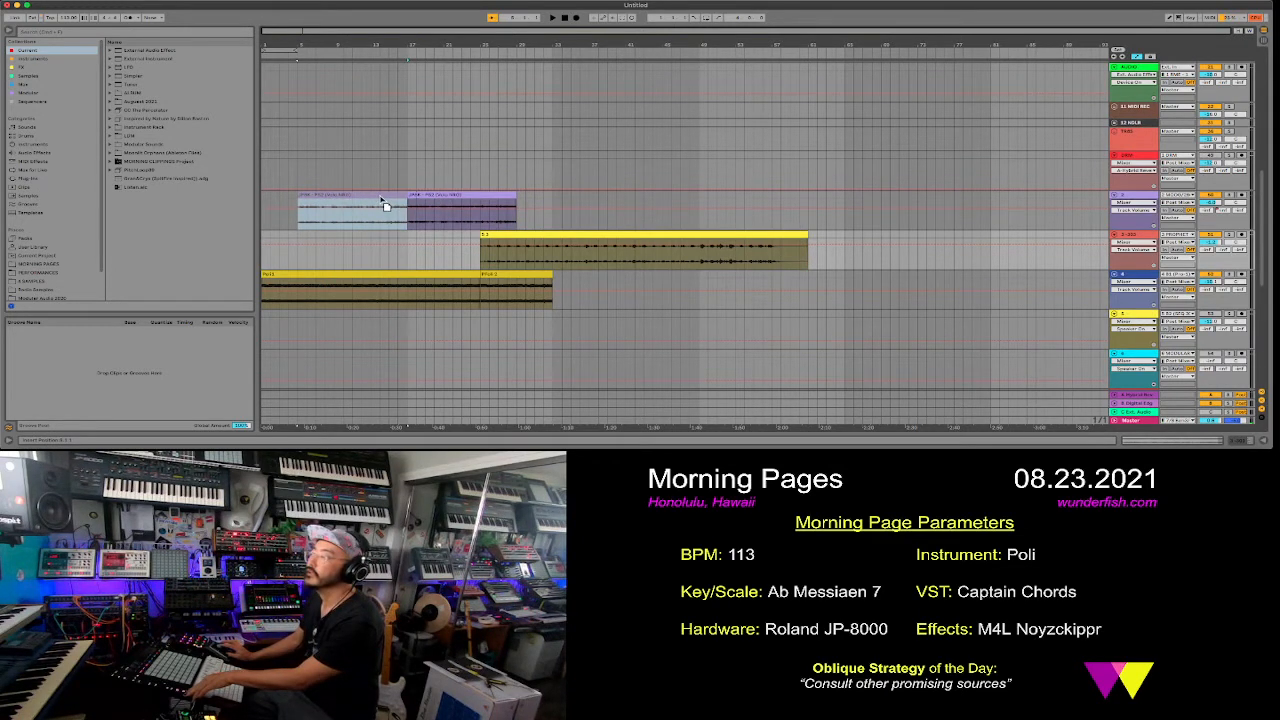
left_click_drag(384, 203, 384, 203)
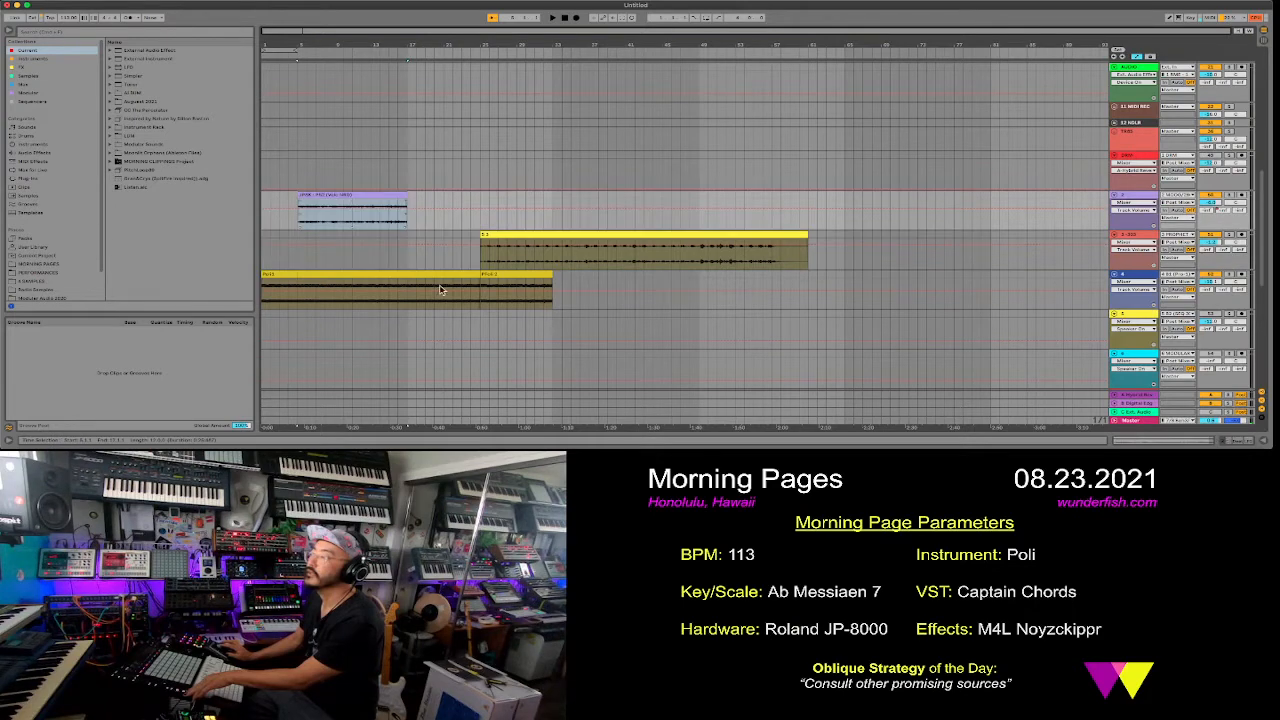
- Recolor the second clip on track 4 teal
left_click(507, 275)
right_click(507, 275)
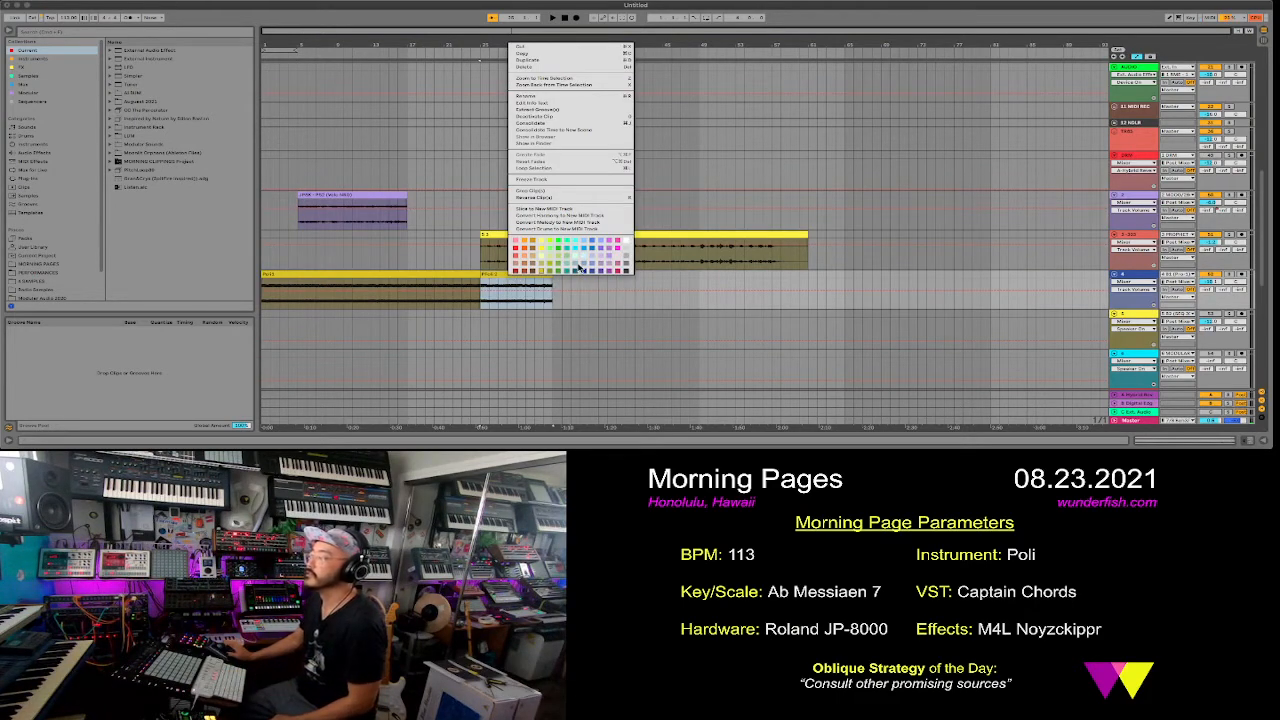
left_click(566, 270)
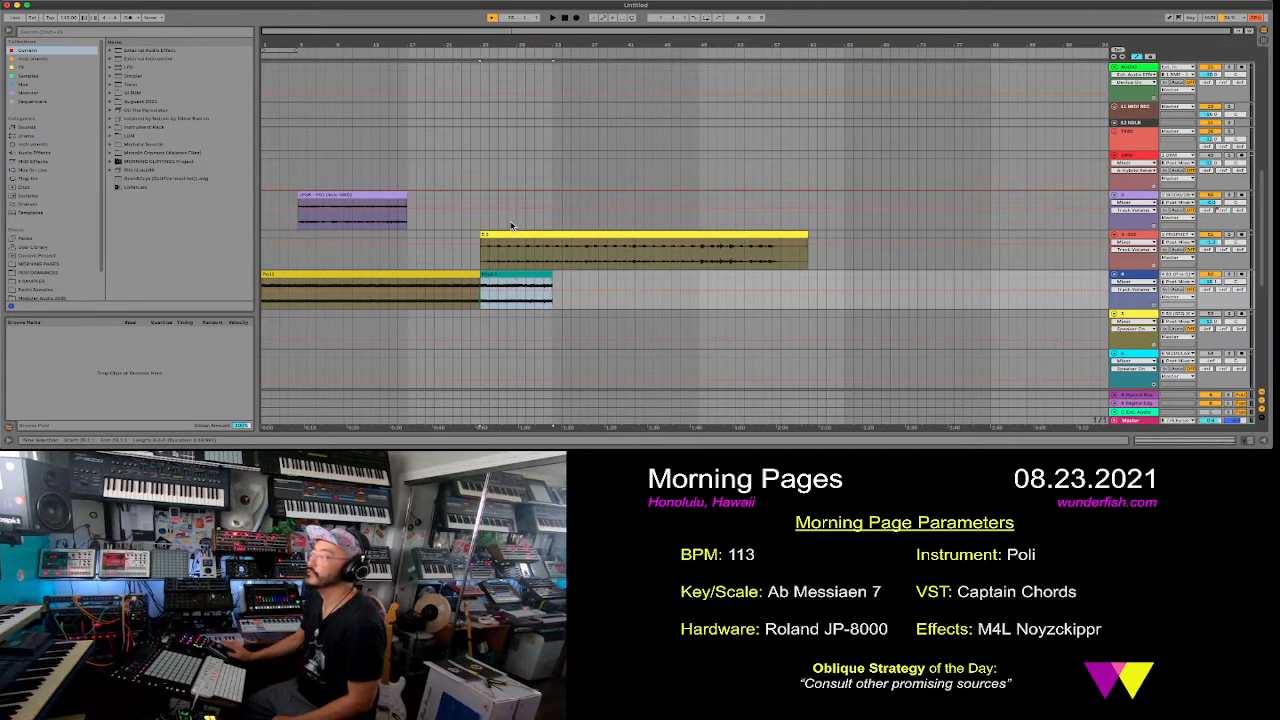
- Extend track 2's clip to bar 33 and copy it to bar 49, trimming the copy to end at bar 61
left_click(480, 160)
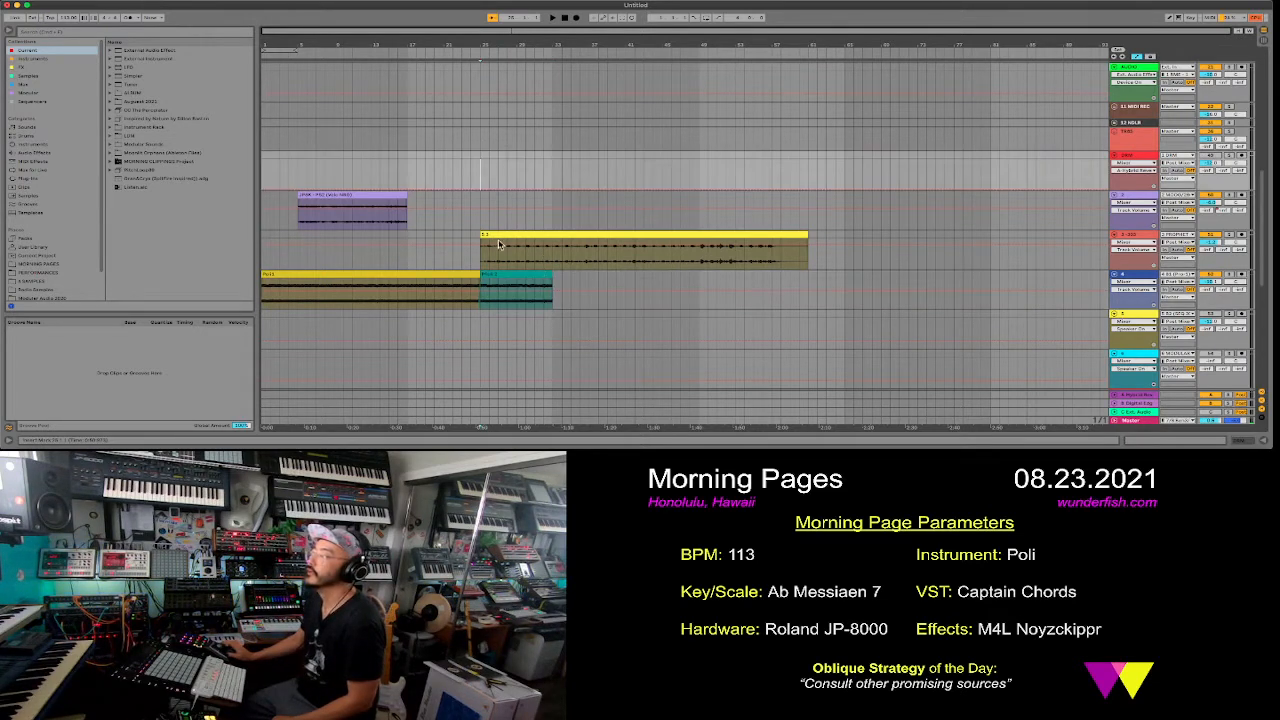
left_click_drag(407, 200, 477, 203)
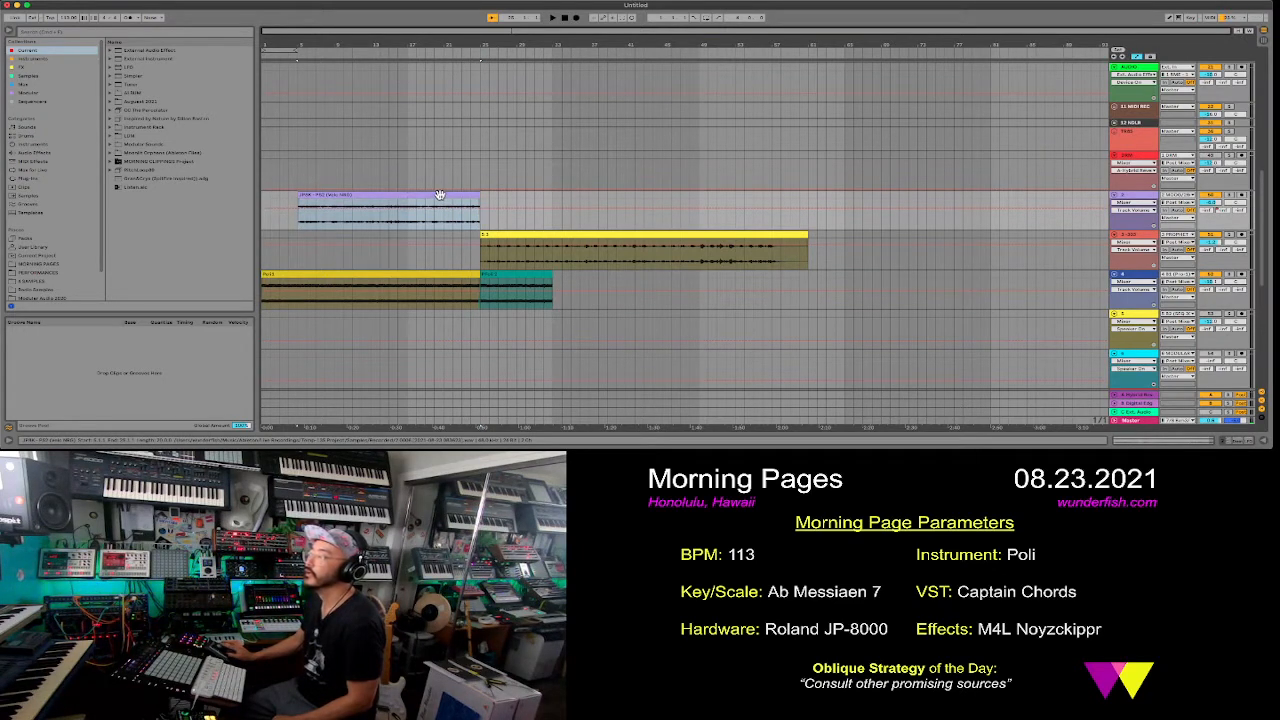
left_click_drag(477, 196, 552, 198)
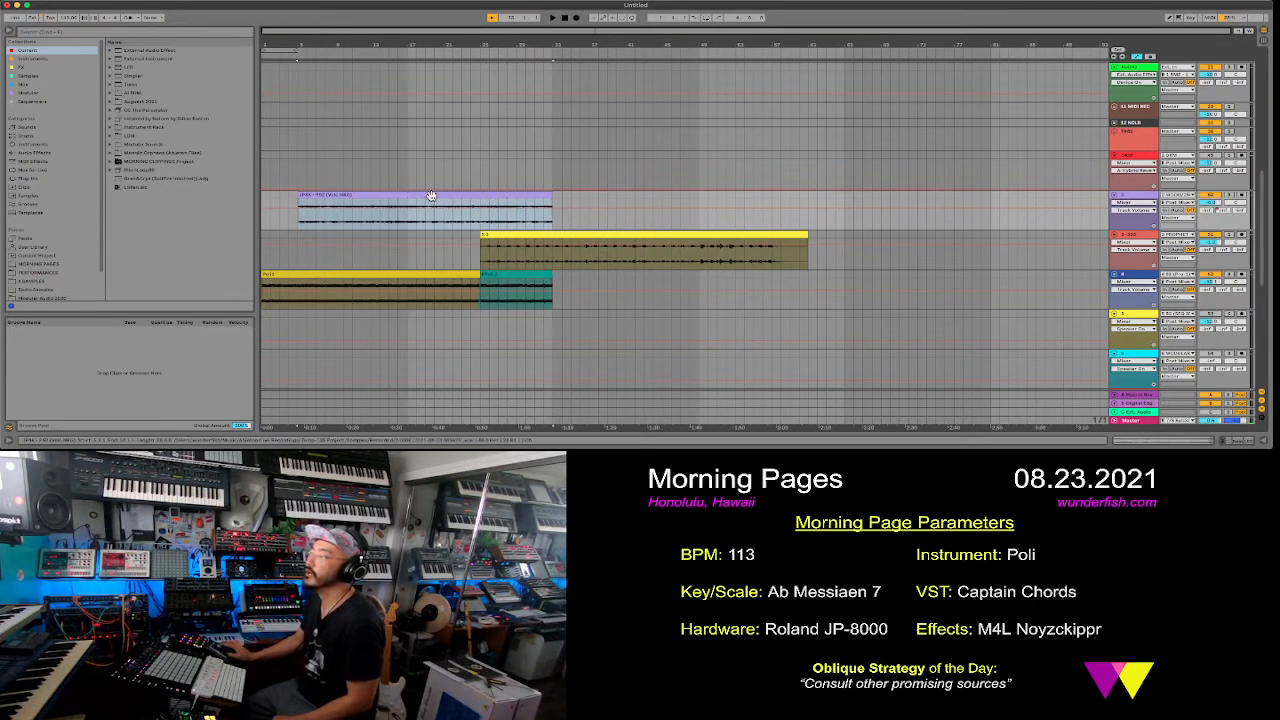
left_click_drag(430, 195, 833, 219)
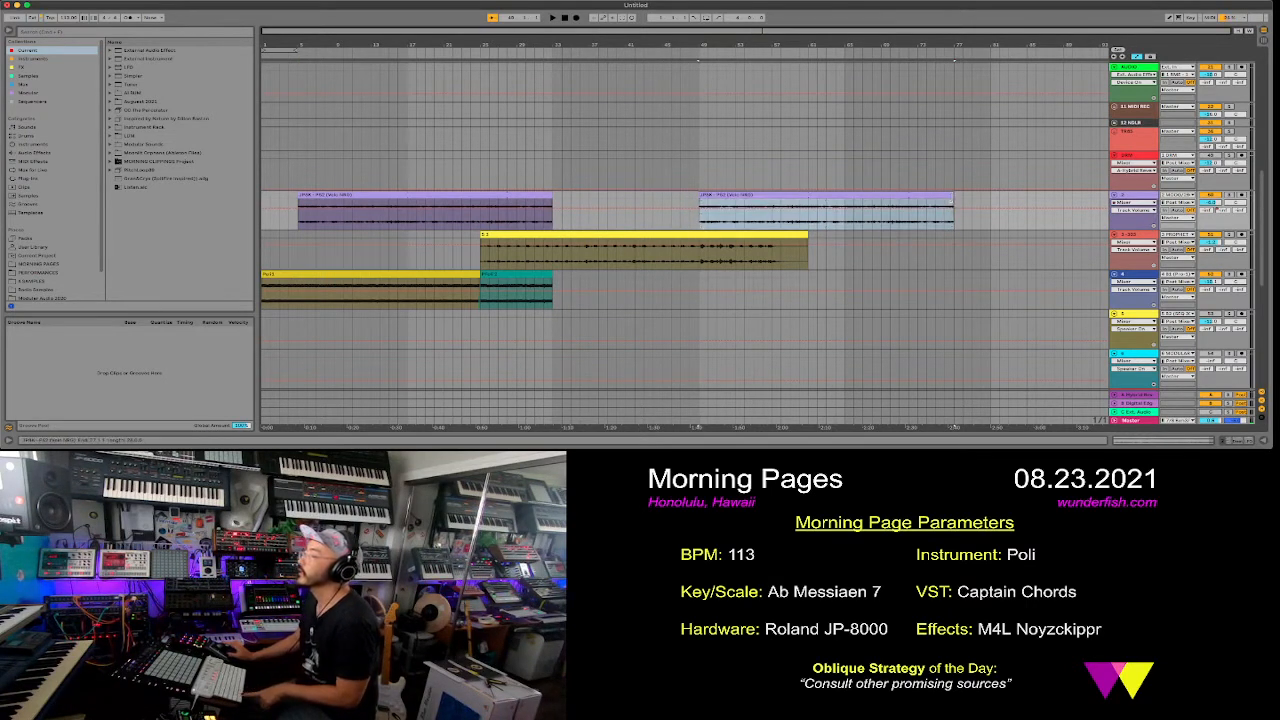
left_click_drag(943, 205, 808, 205)
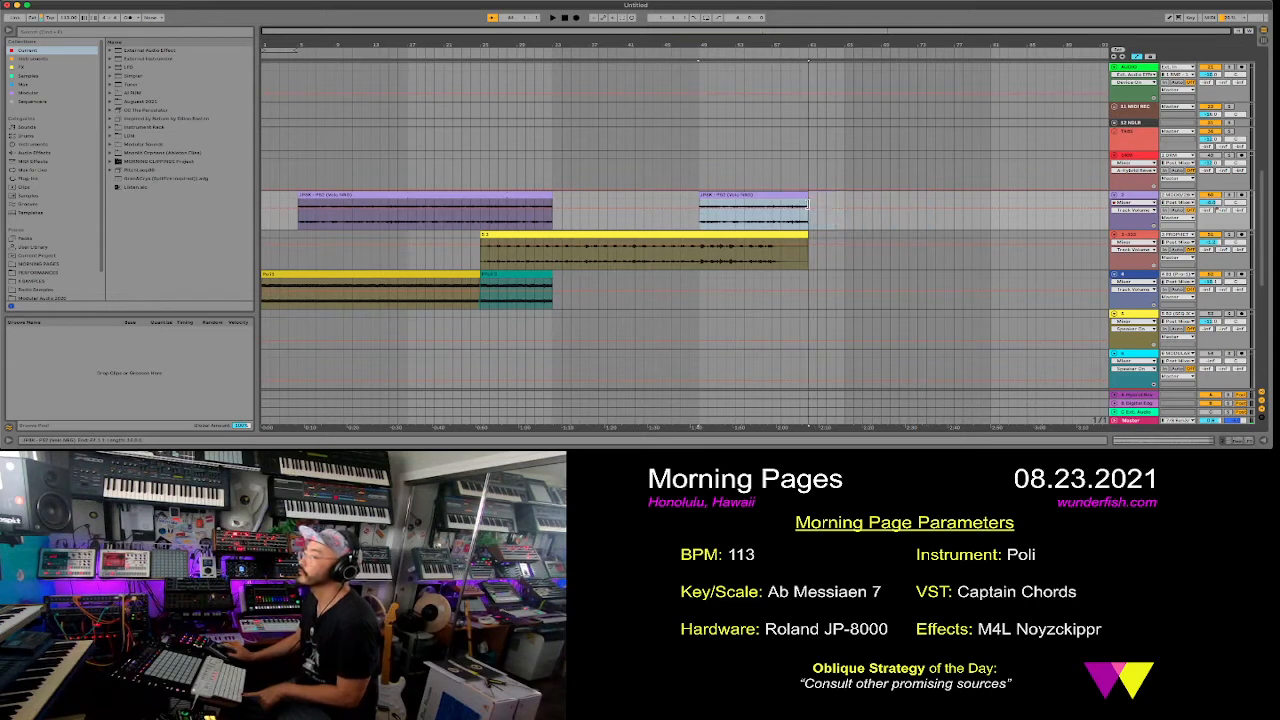
- Show track 2's Send B automation and shape a send rise at the end of its first clip near bar 33
left_click(1223, 211)
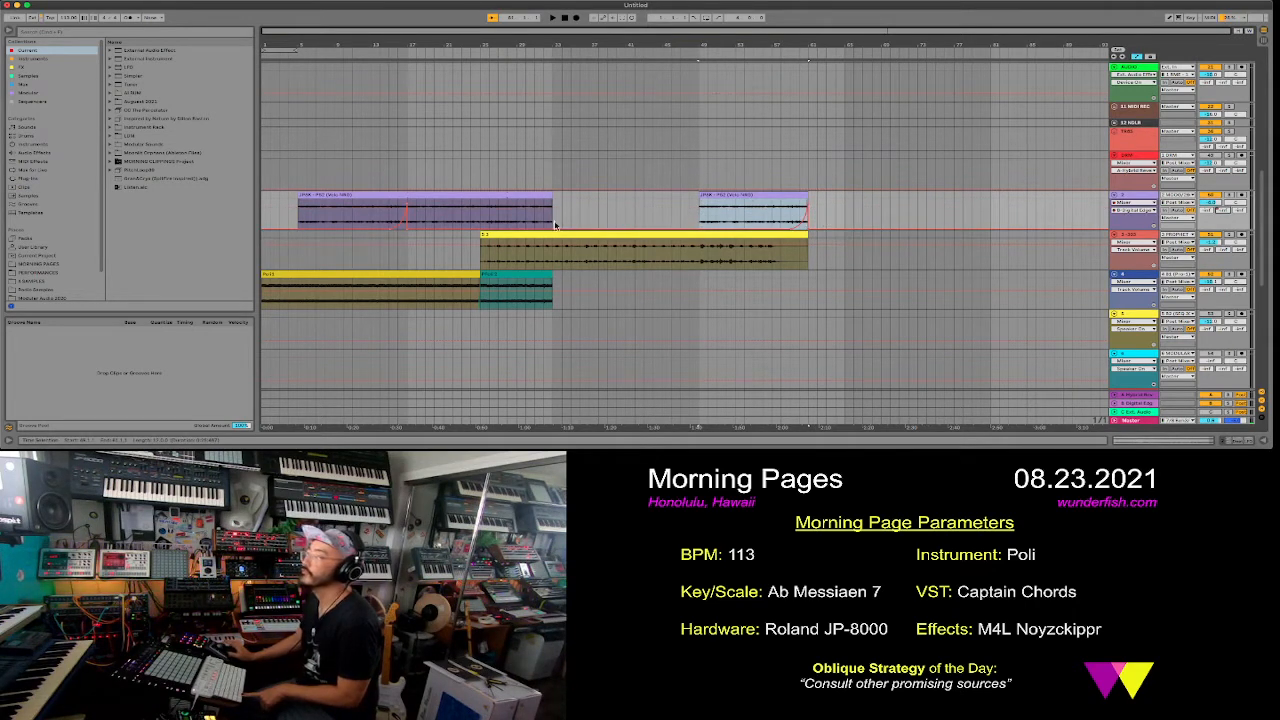
key("Delete")
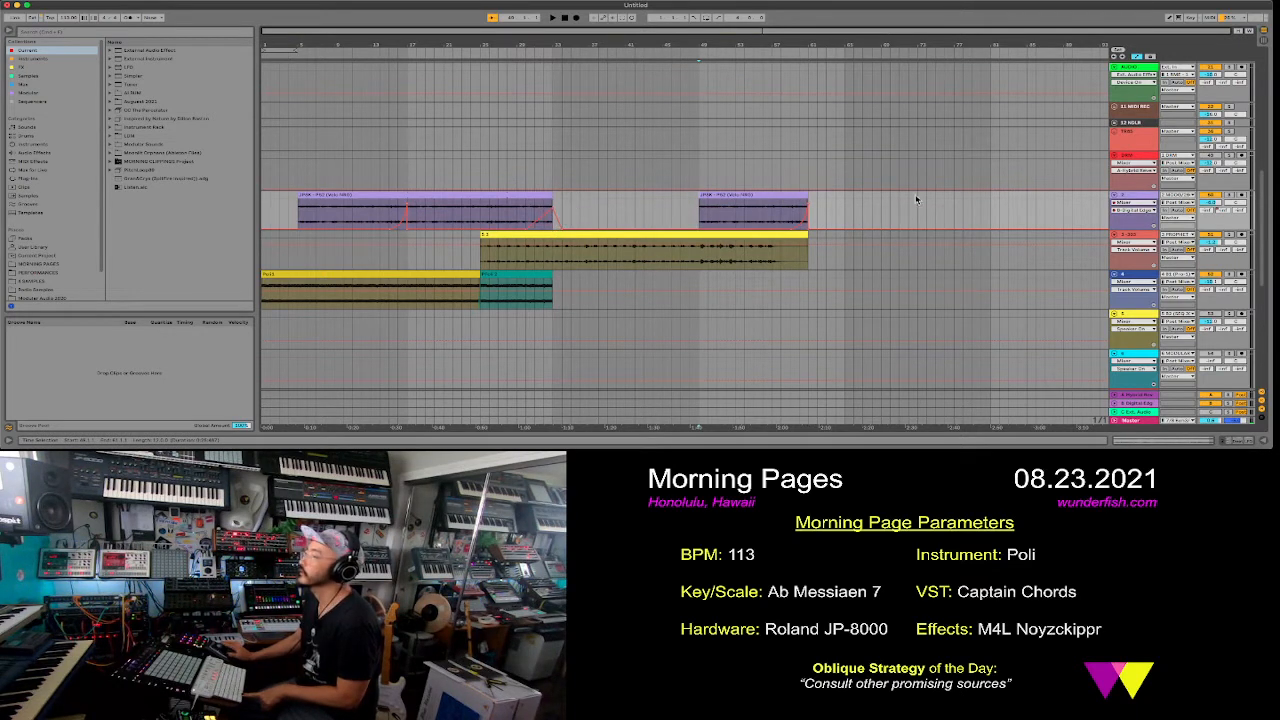
- Open return B's Echo device and swap its preset for Fake Dub Room
left_click(1139, 405)
double_click(1139, 405)
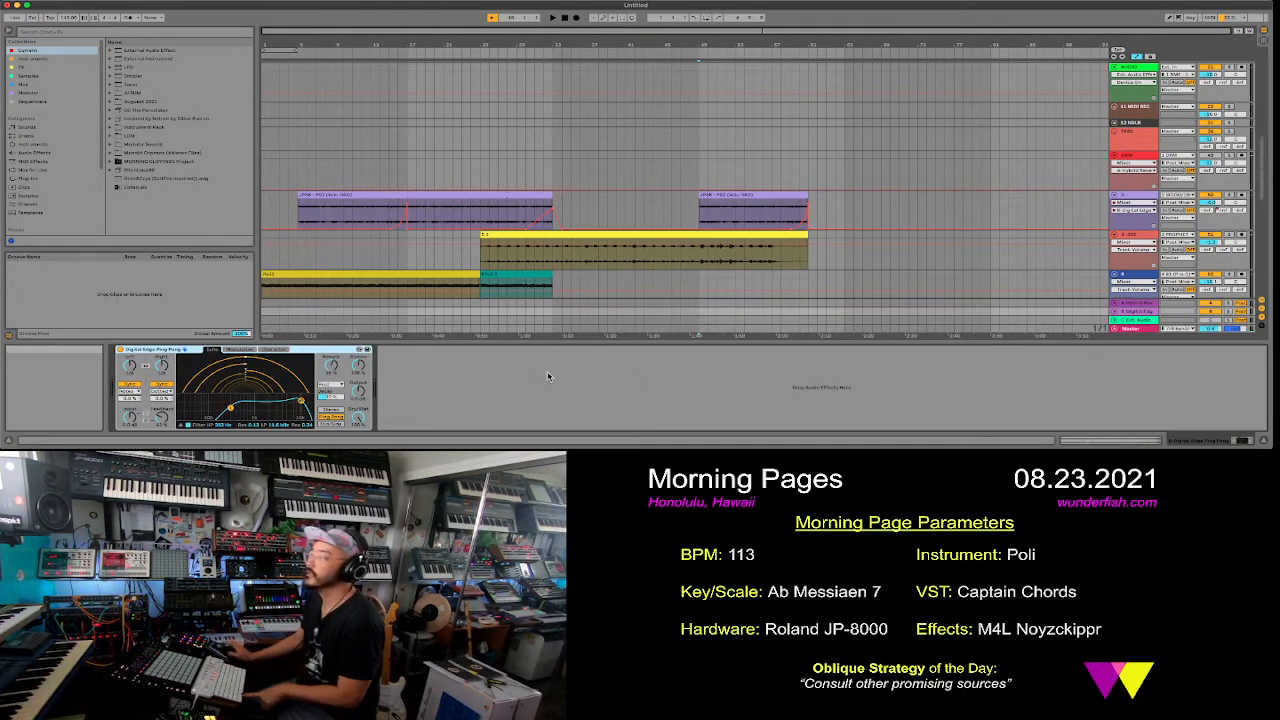
left_click(358, 350)
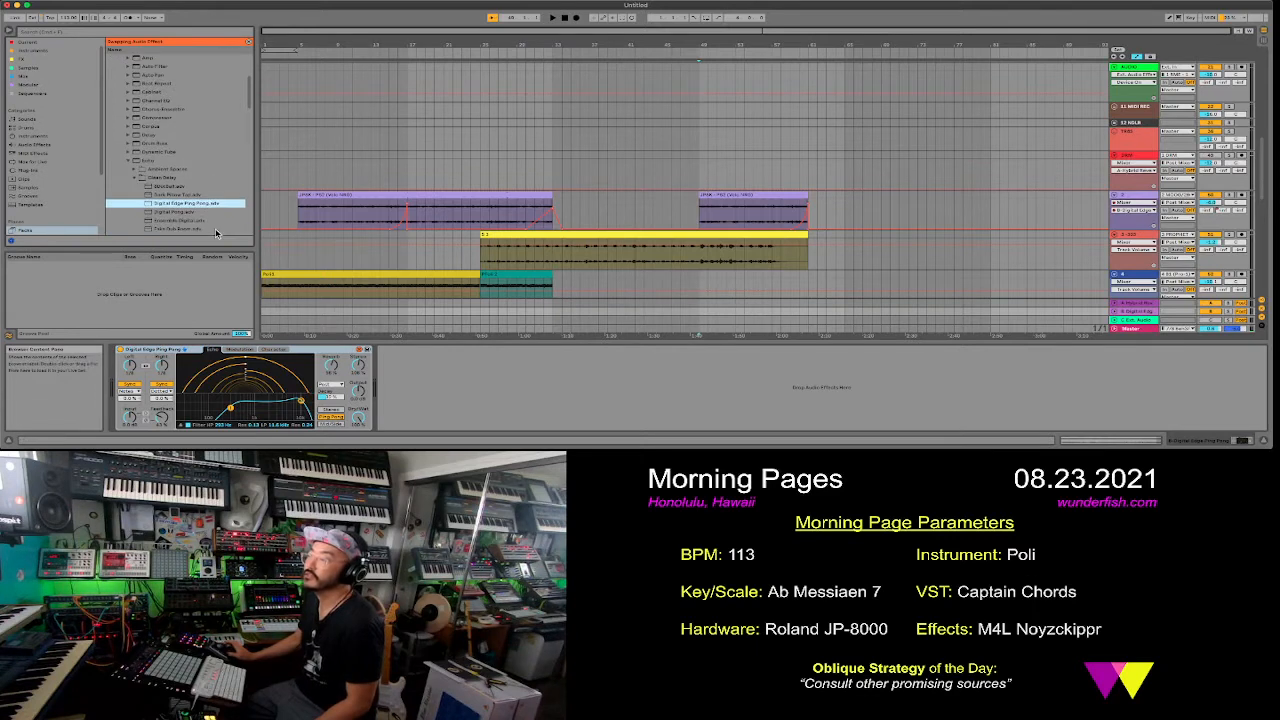
scroll(216, 233, "down", 2)
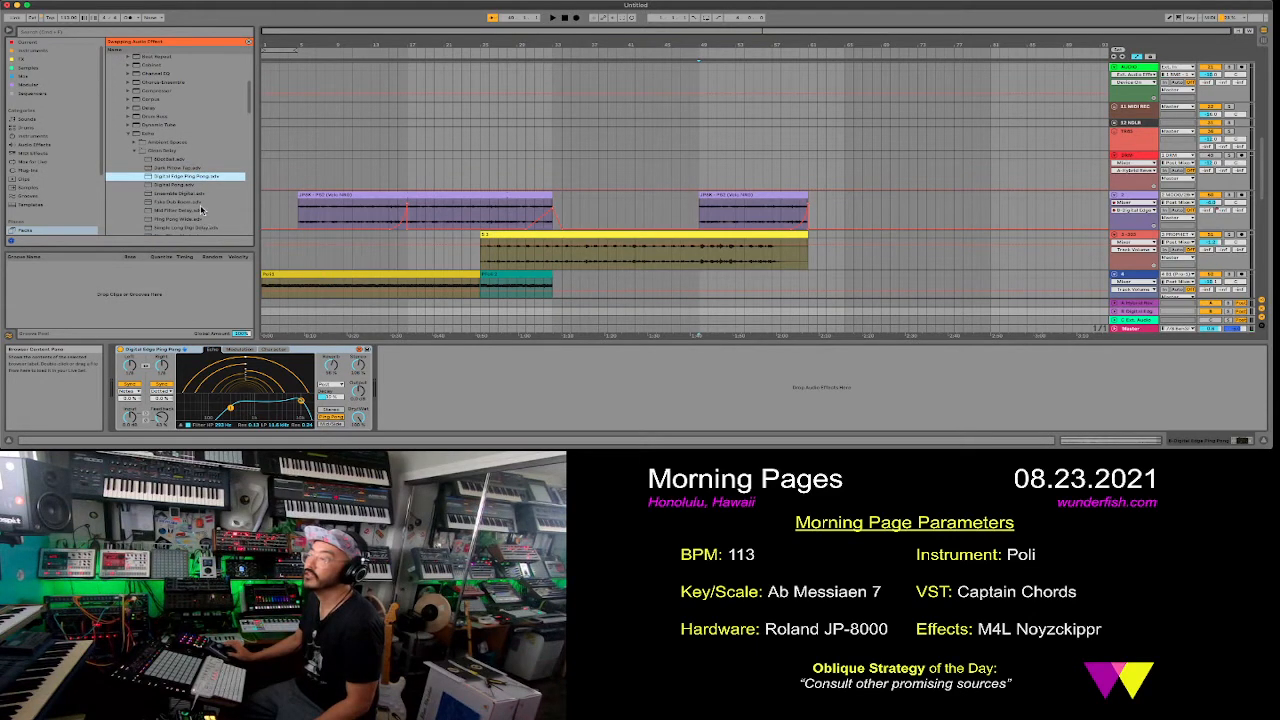
left_click(197, 204)
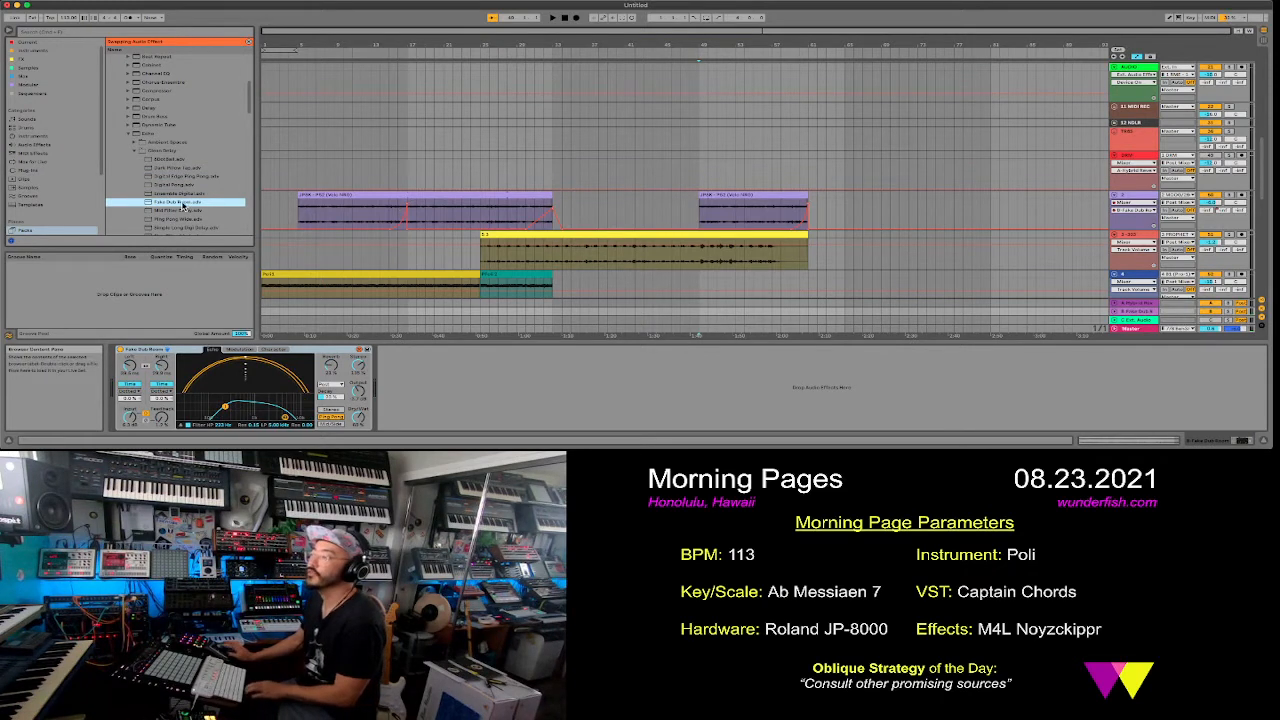
- Audition the song's ending from around bar 57 while adjusting return B's Echo feedback and right-channel delay time
left_click(780, 51)
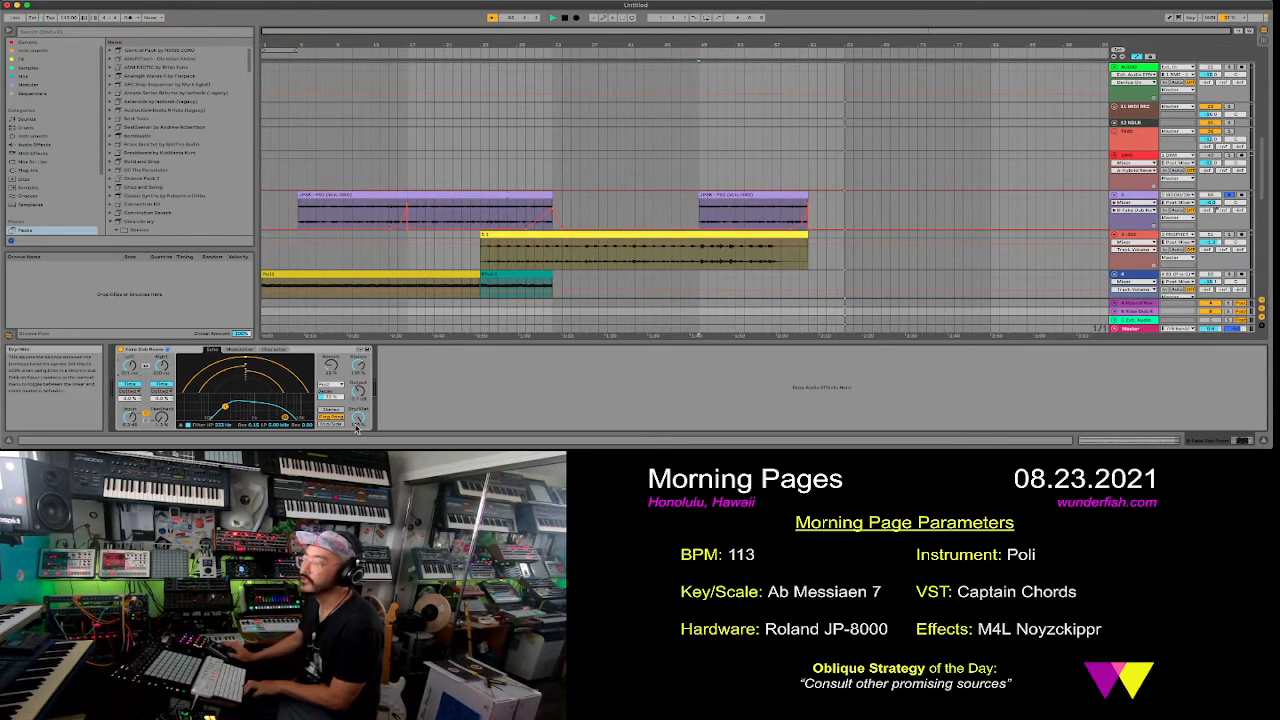
left_click_drag(162, 424, 162, 398)
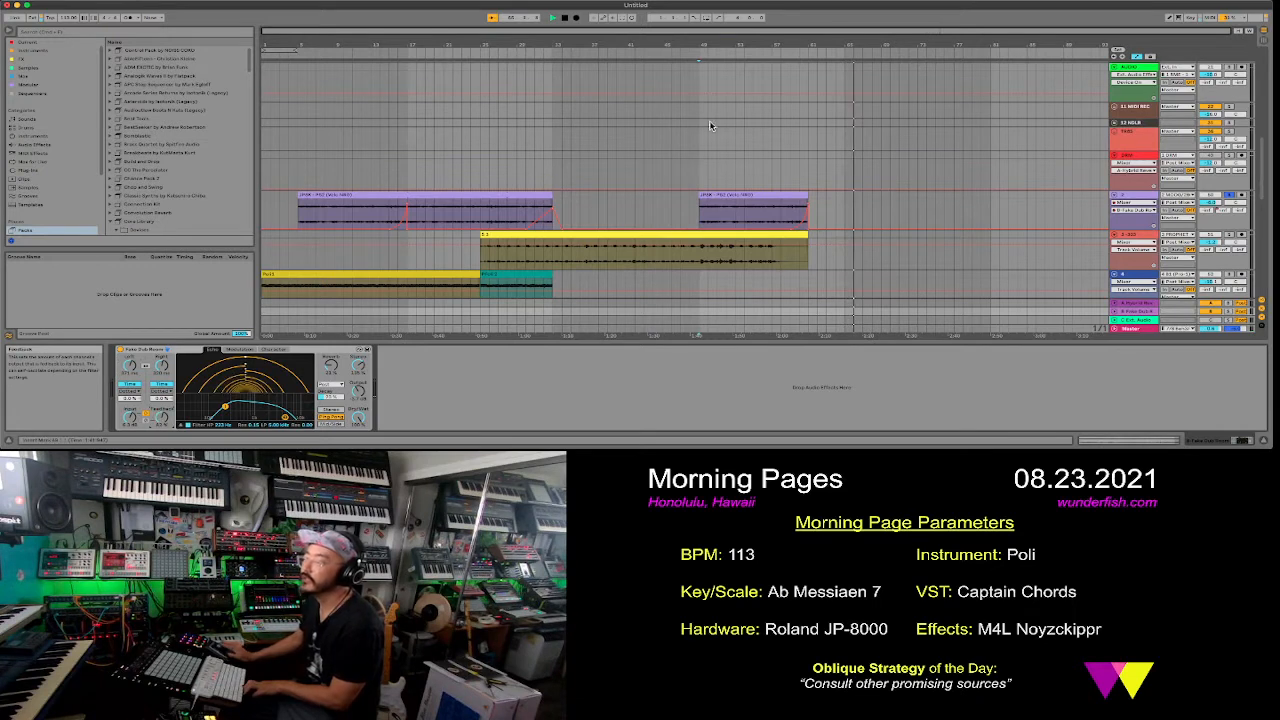
left_click(794, 57)
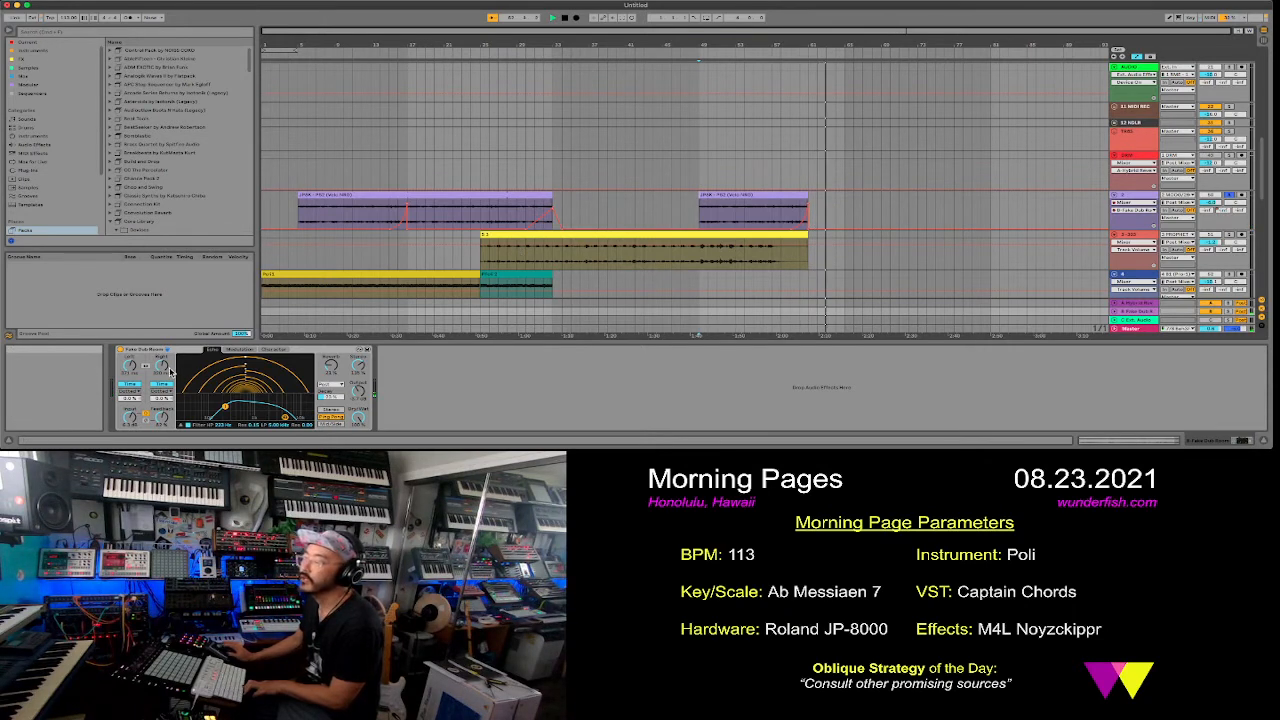
left_click_drag(165, 369, 165, 395)
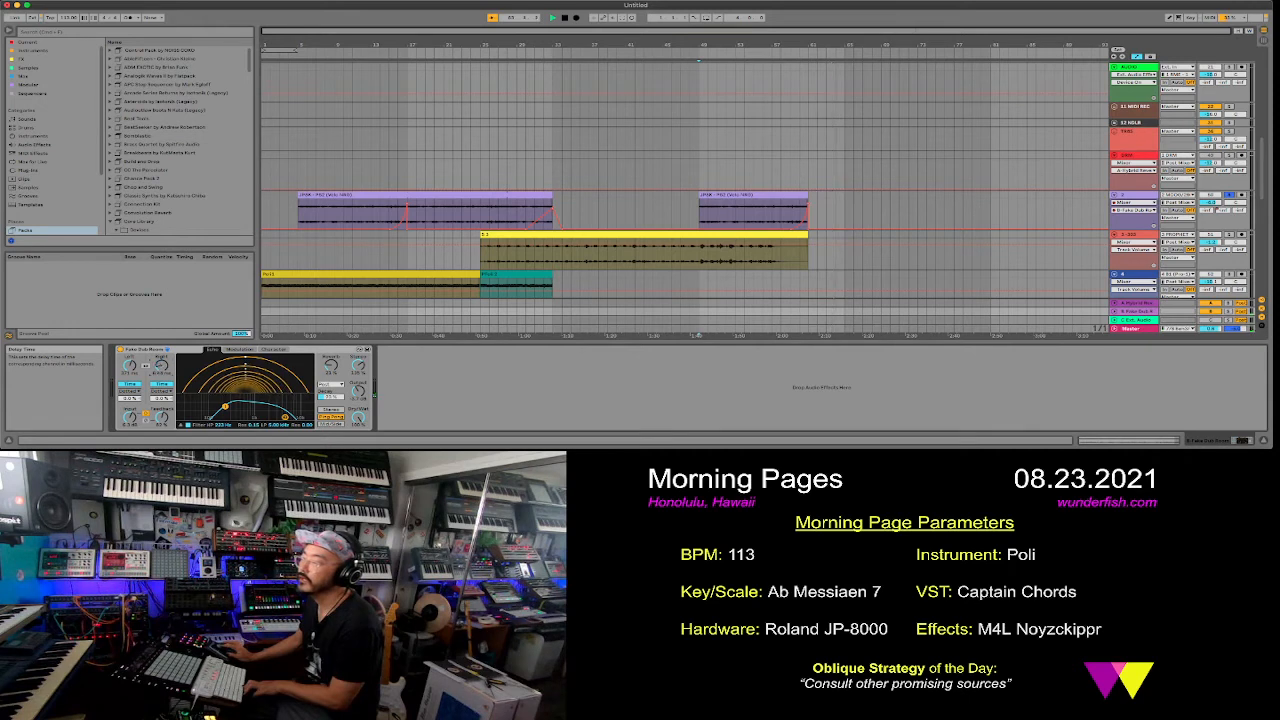
left_click(805, 54)
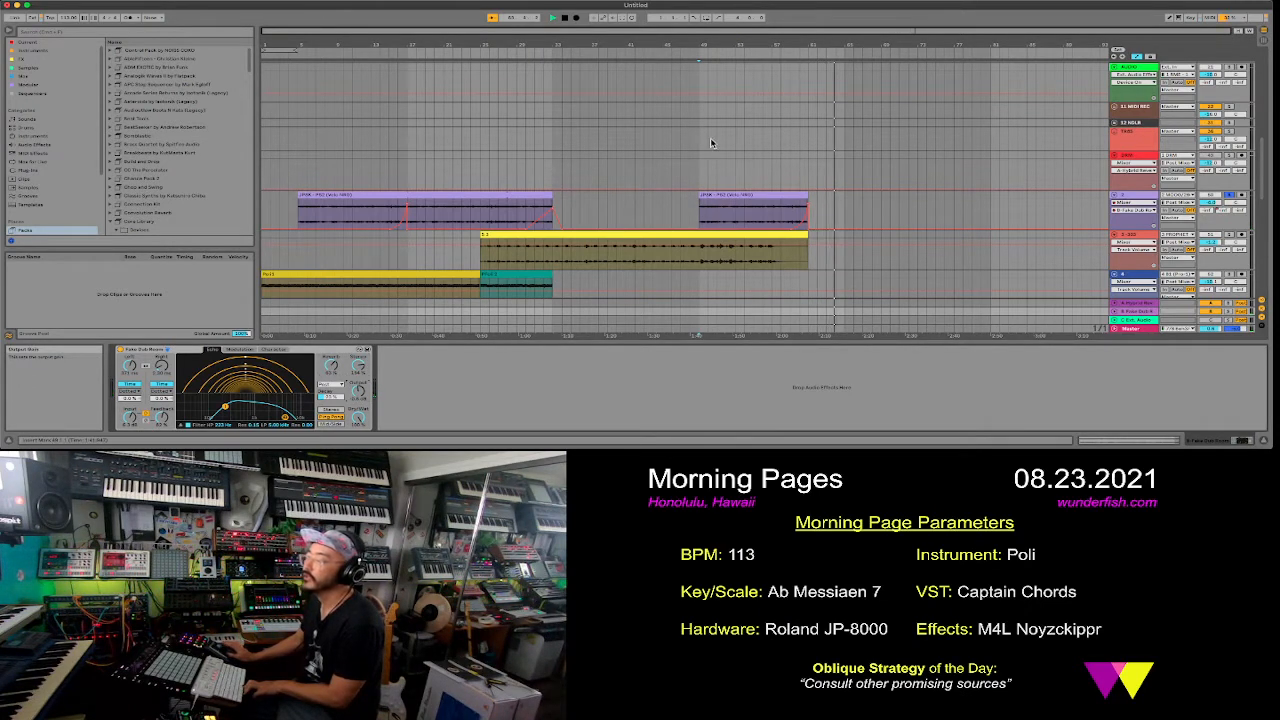
left_click(789, 57)
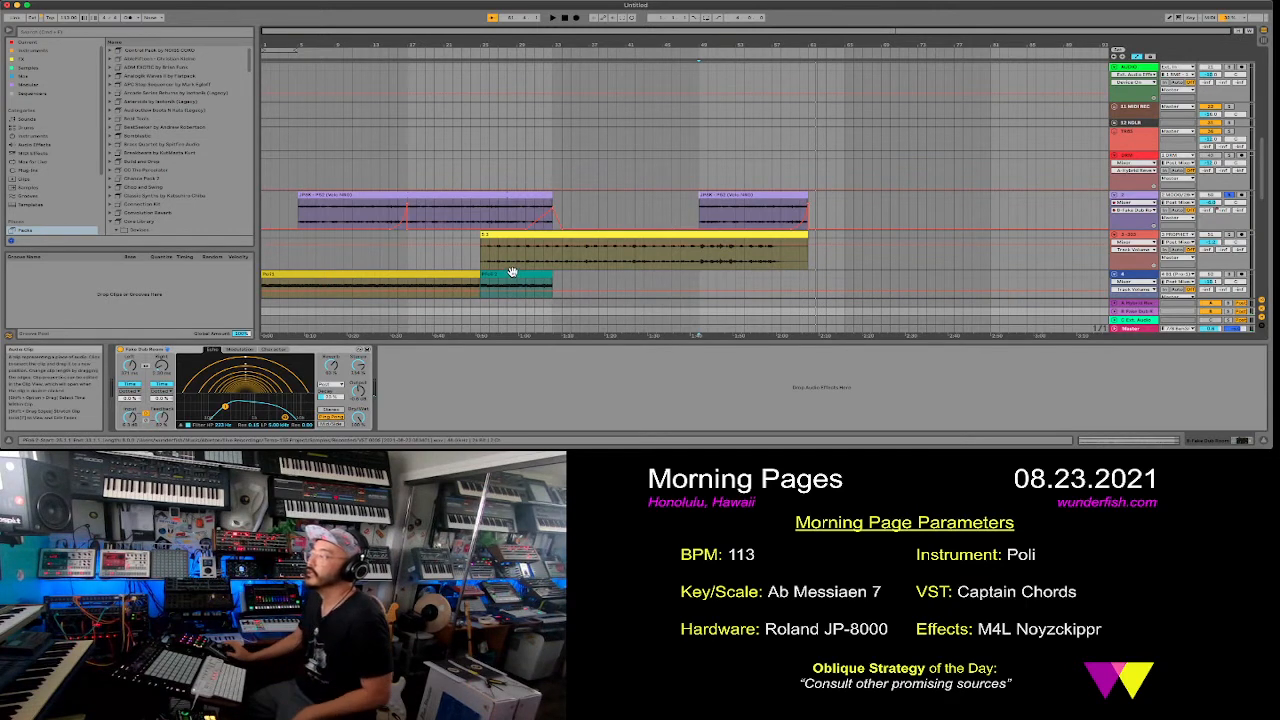
- Copy track 4's yellow clip to bar 49 and have the copy end at bar 62
left_click_drag(430, 274, 760, 272)
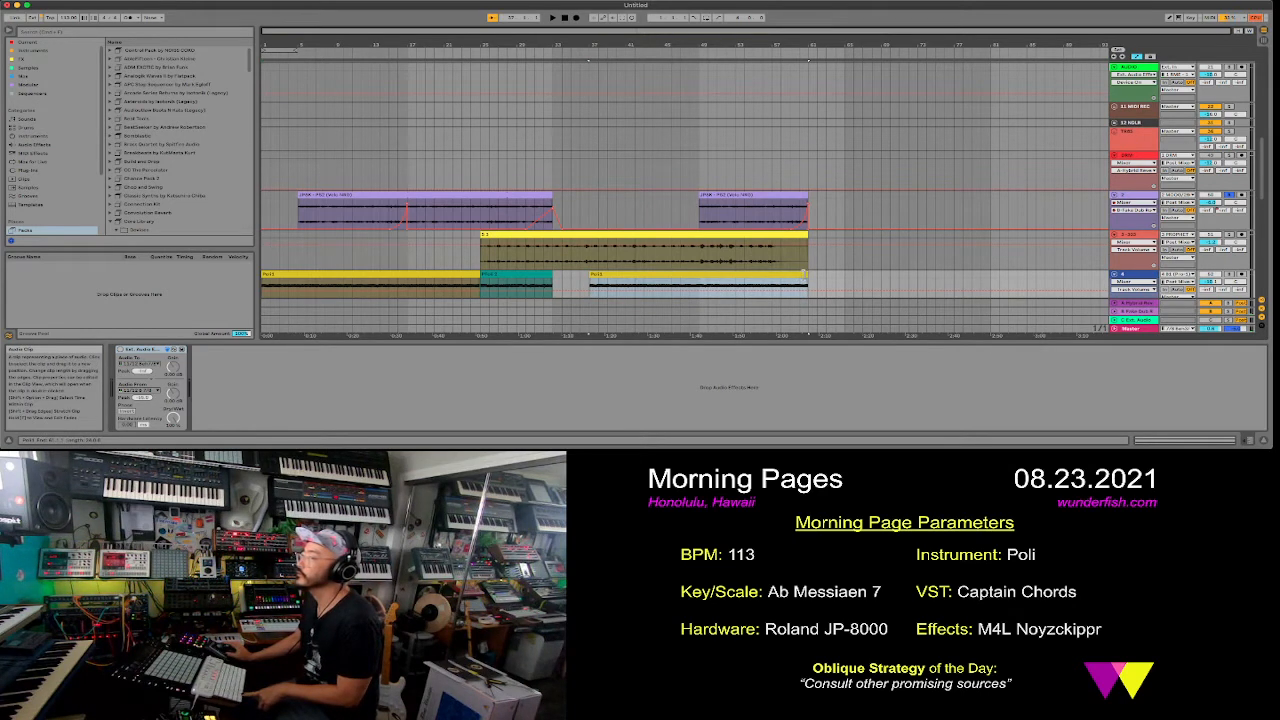
mouse_move(806, 274)
left_mouse_down()
mouse_move(698, 274)
mouse_move(786, 286)
mouse_move(814, 274)
left_mouse_up()
scroll(827, 274, "down", 2)
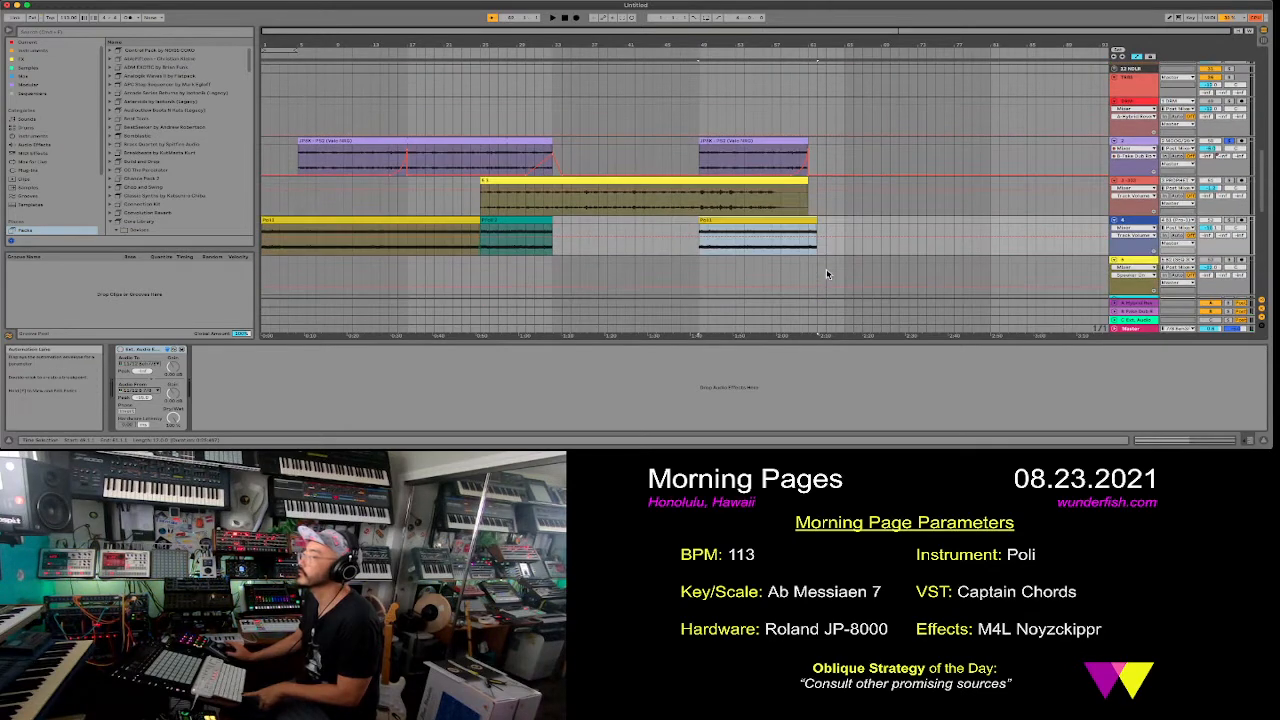
- Draw a rising send automation at the end of track 4's last clip and play back the ending
scroll(827, 274, "down", 1)
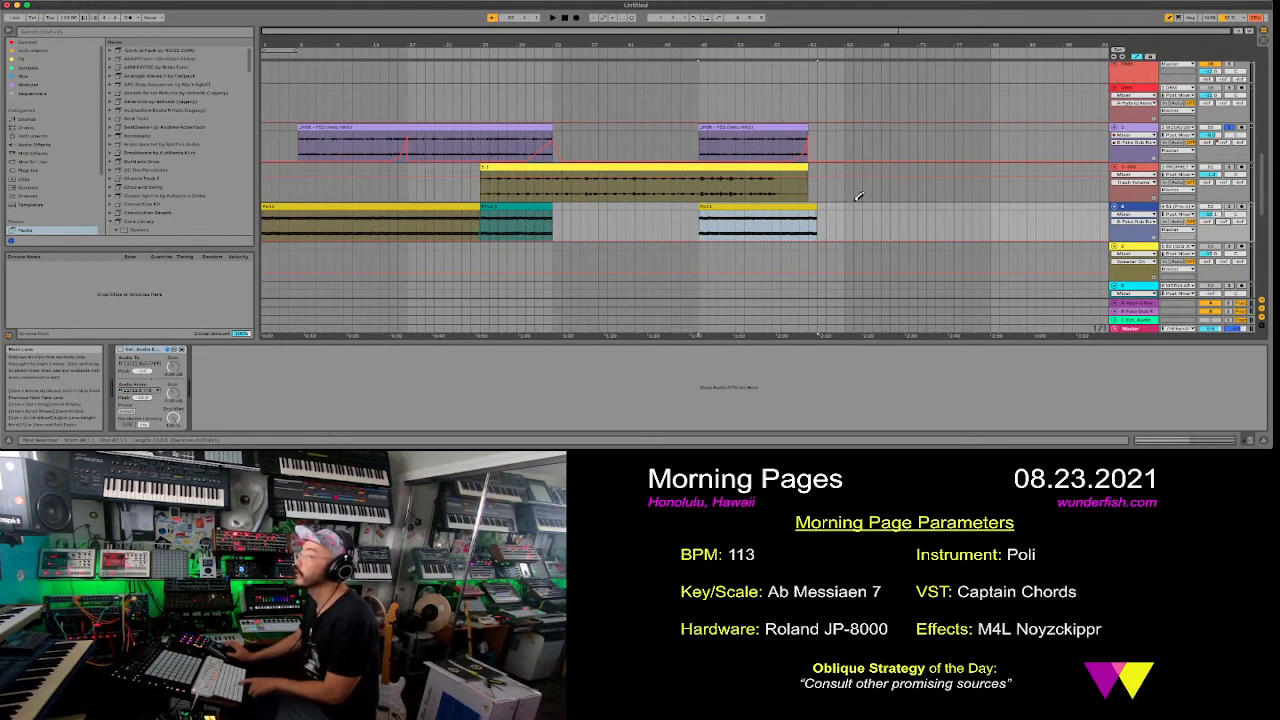
left_click_drag(809, 209, 816, 206)
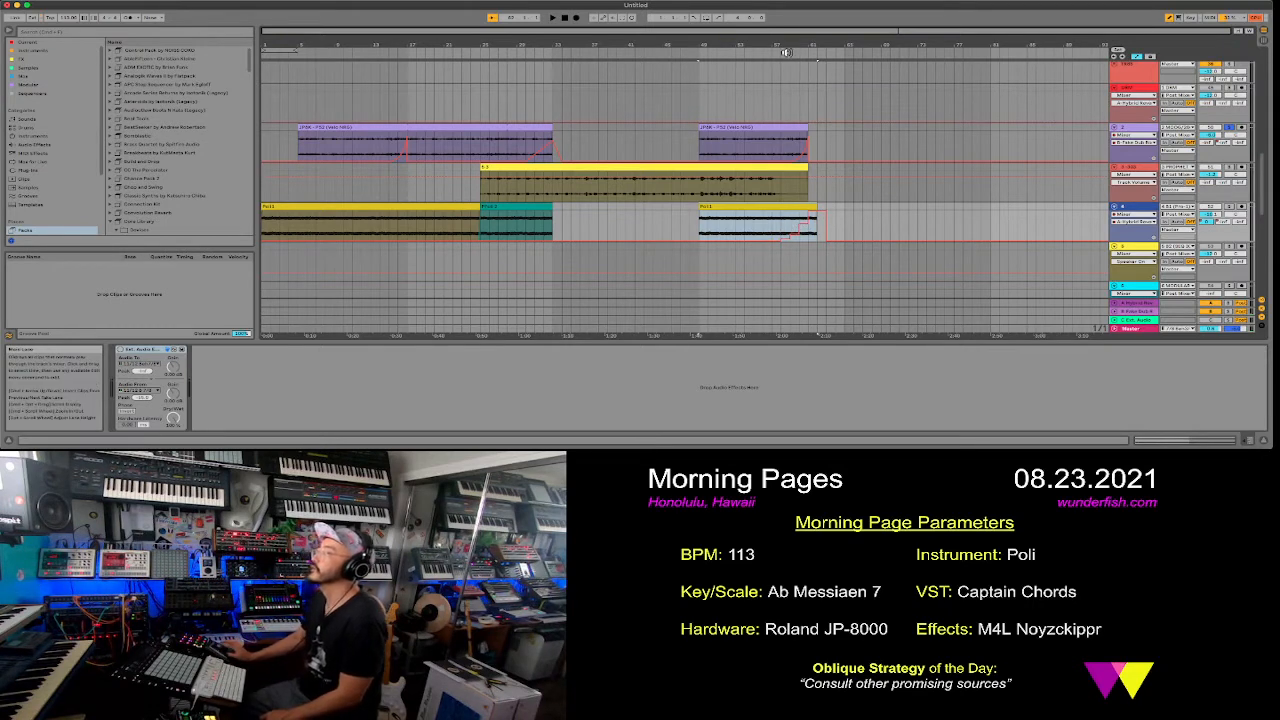
key("space")
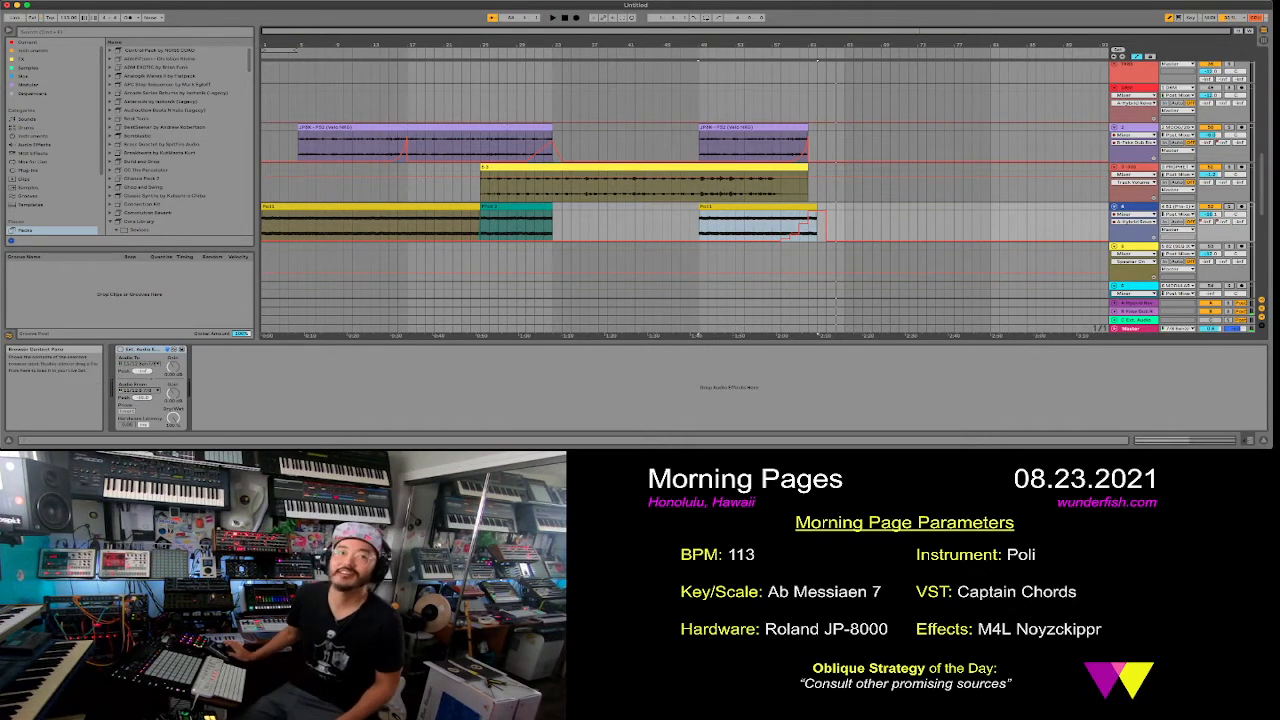
- Stop the transport and return the playback position to the start of the arrangement
key("super+Tab")
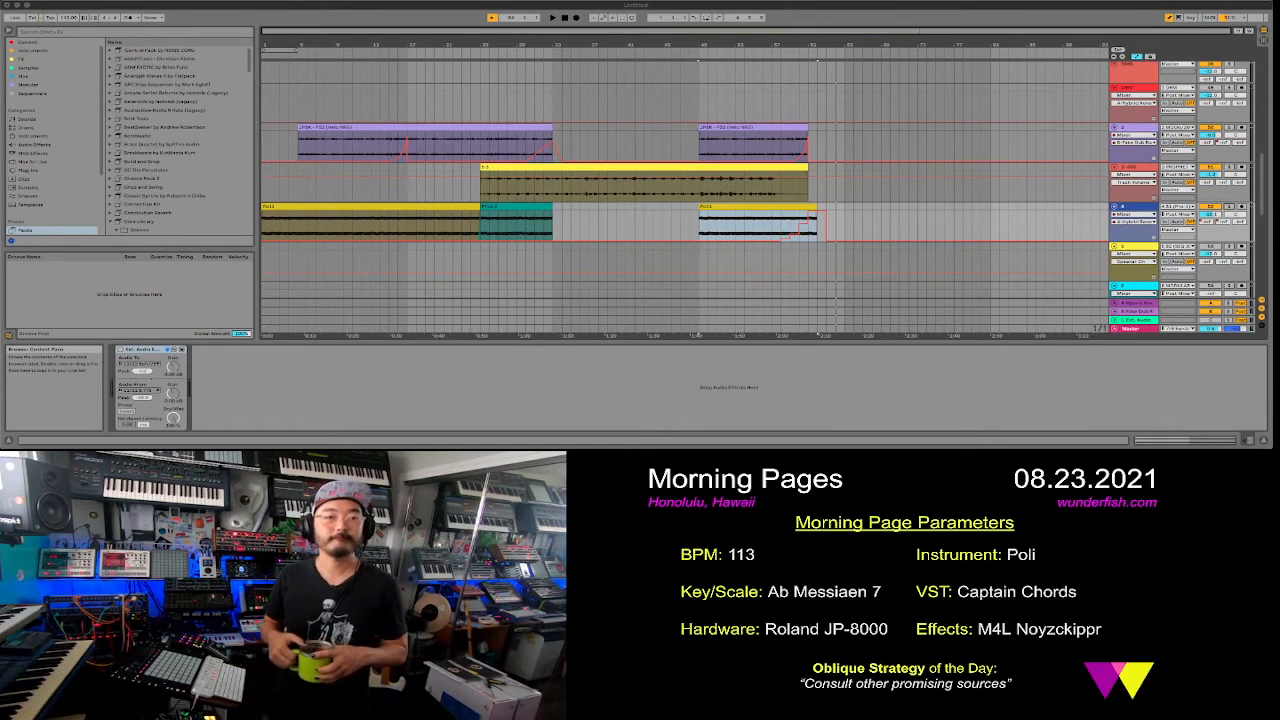
left_click(566, 19)
left_click(566, 19)
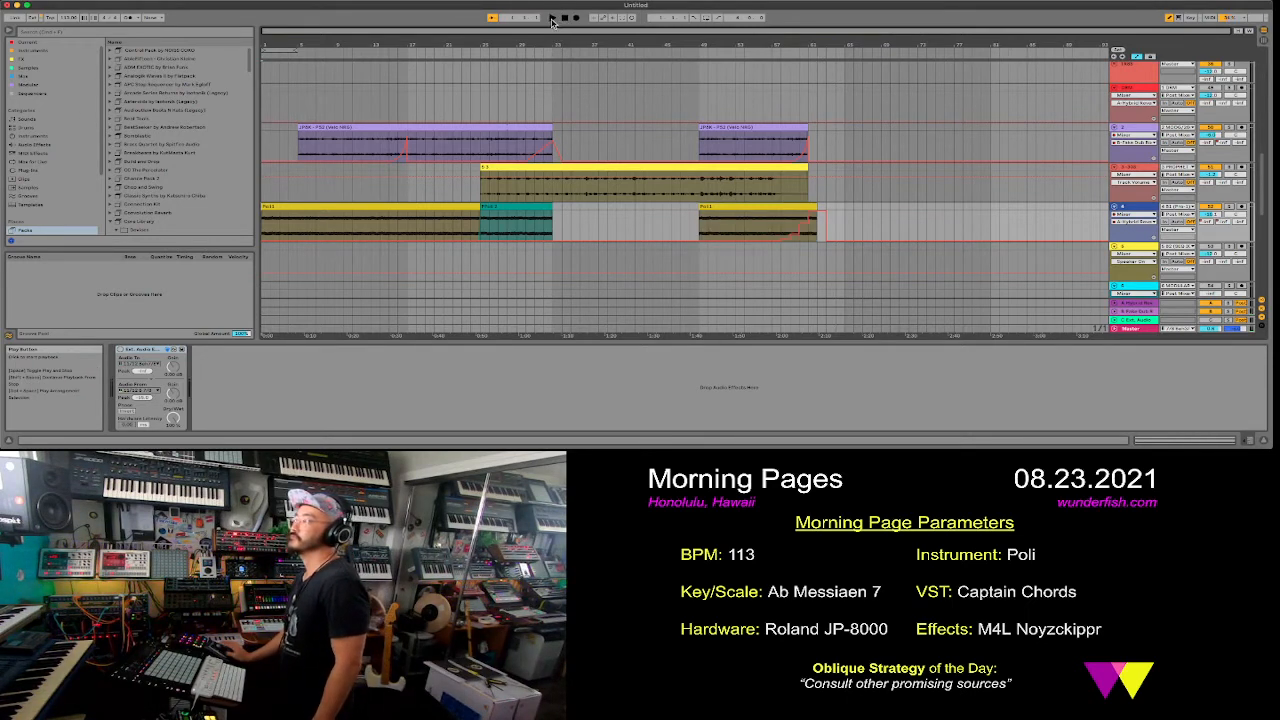
- Arm the master recording track at the end of the track list
scroll(1029, 226, "down", 10)
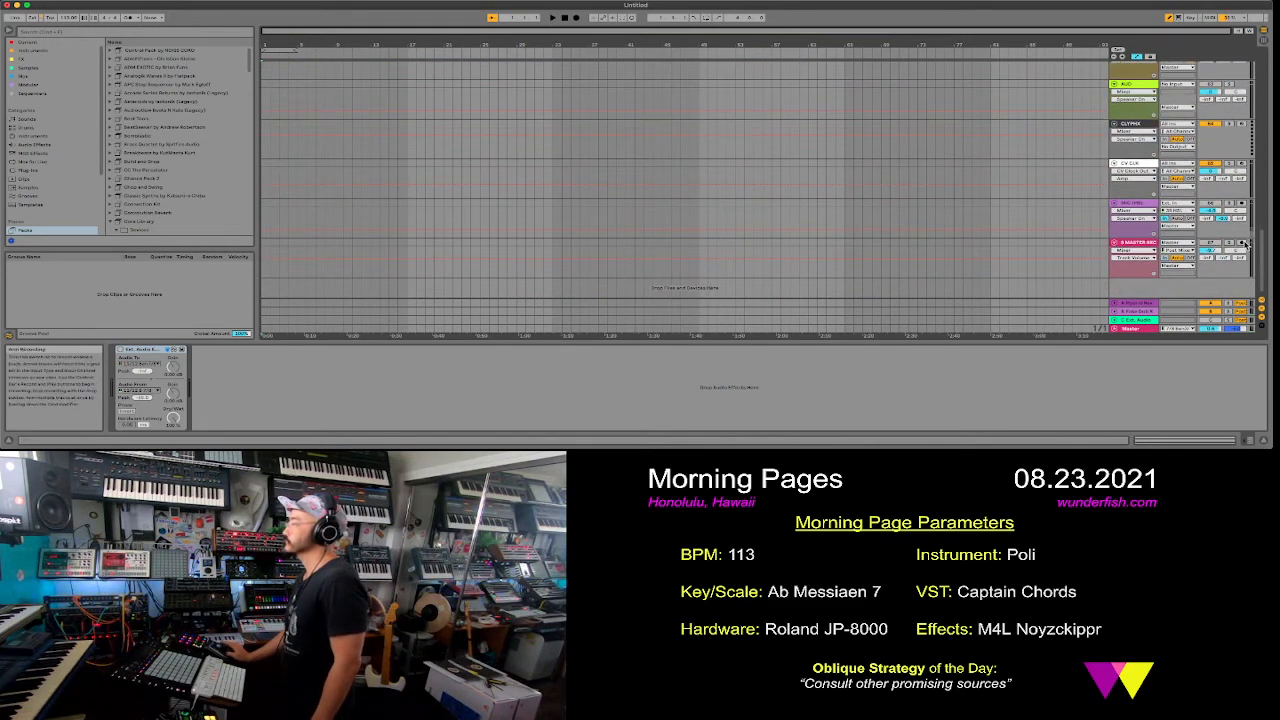
left_click(1208, 246)
scroll(1192, 250, "up", 1)
scroll(1192, 250, "down", 2)
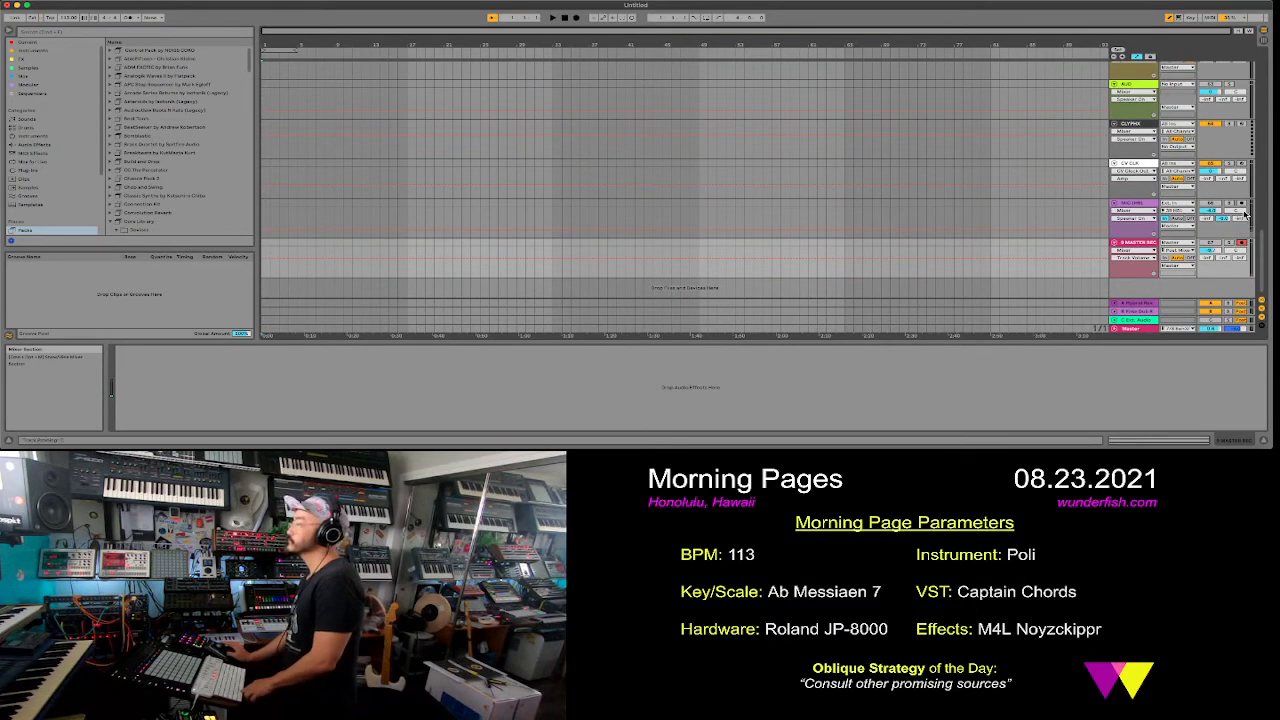
left_click(1243, 205)
left_click(1242, 243)
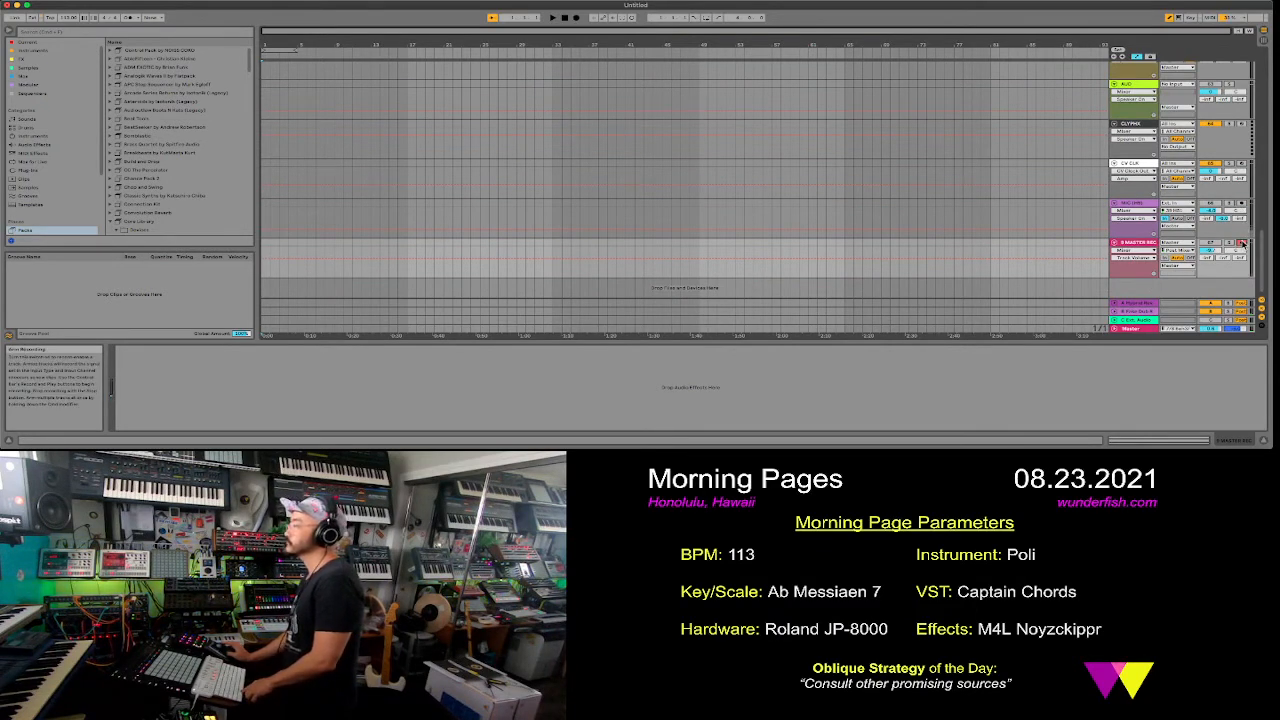
- Record the full arrangement from the start and stop once the ending's delay tail has played out
scroll(1042, 216, "up", 5)
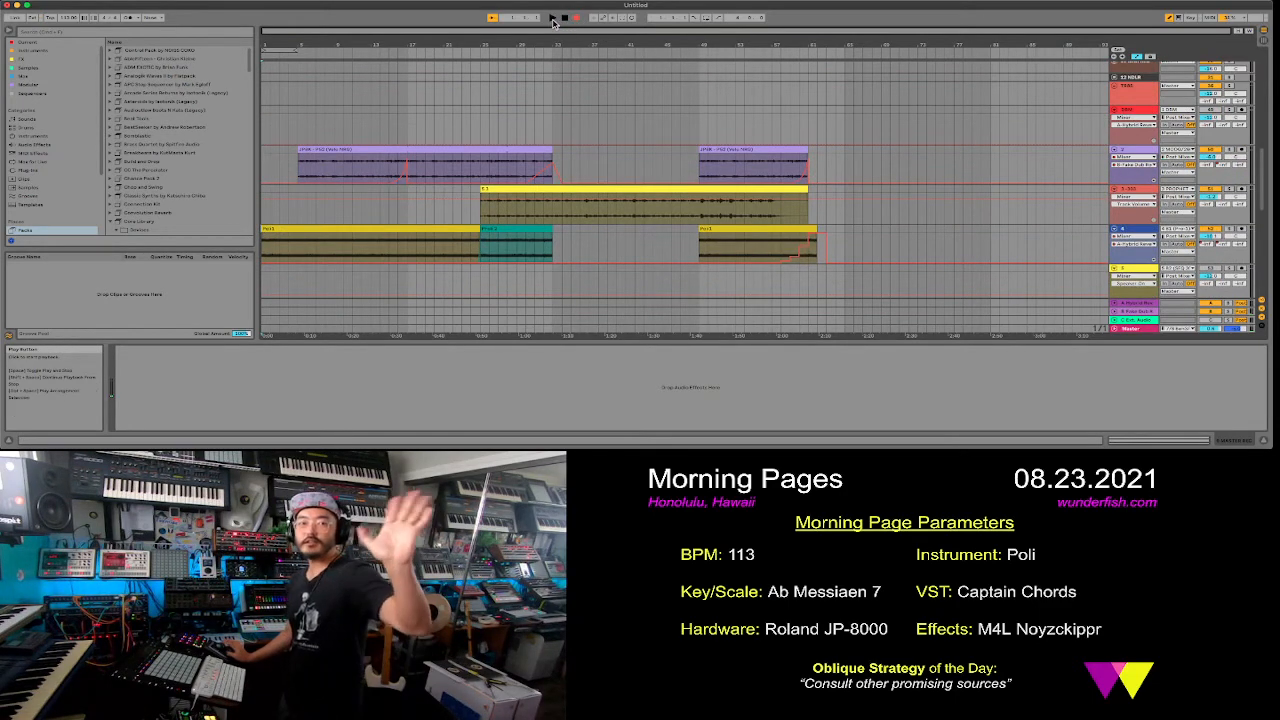
left_click(553, 20)
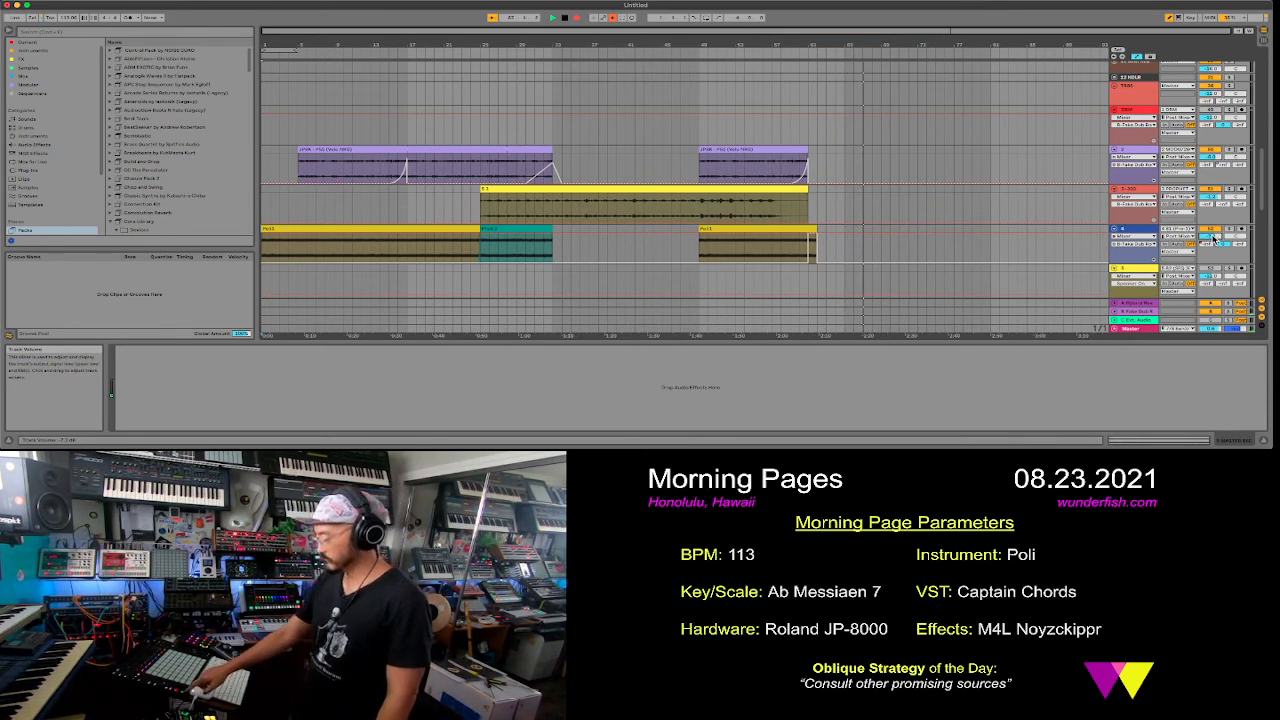
key("space")
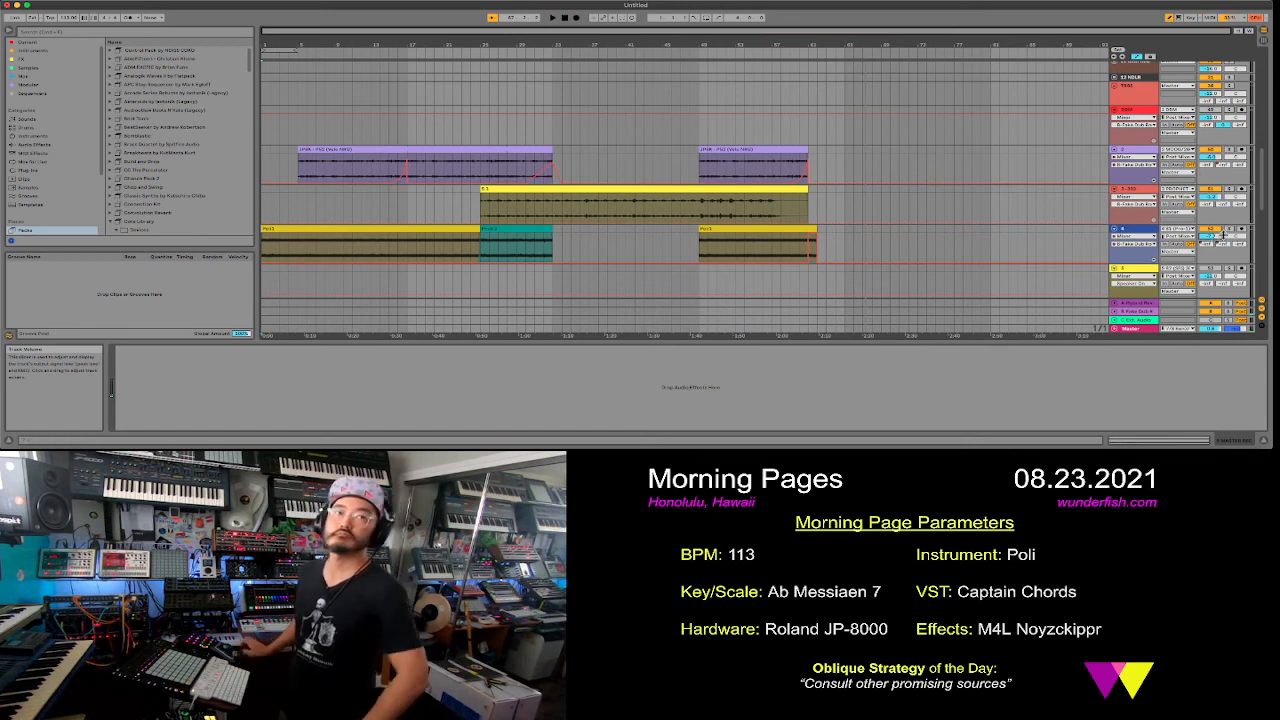